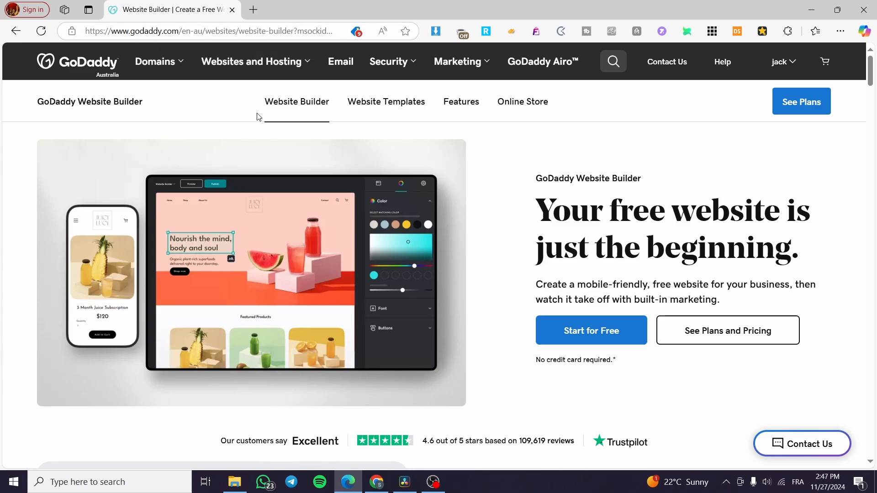
Open the Website Builder page, and go to the account's My Products list
click(302, 64)
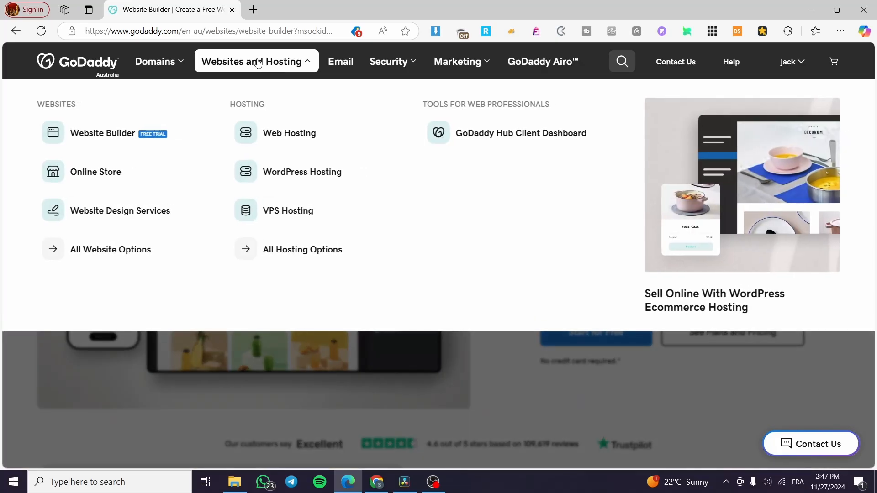
click(89, 140)
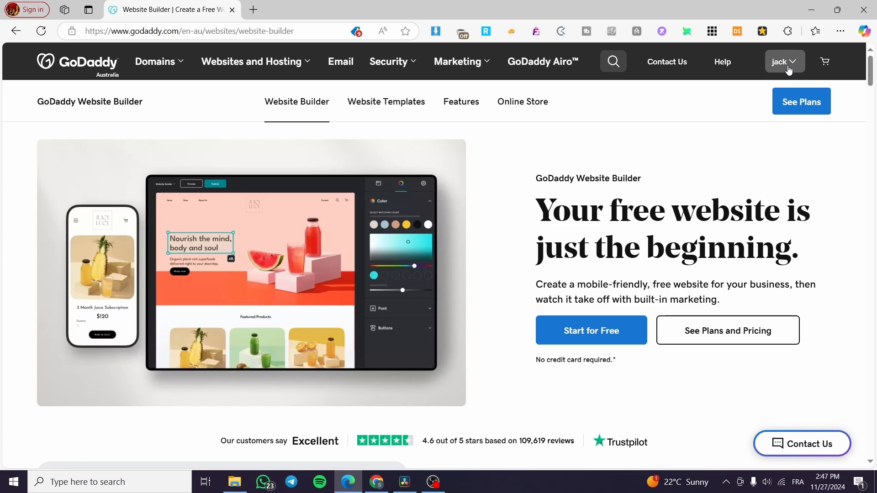
click(789, 66)
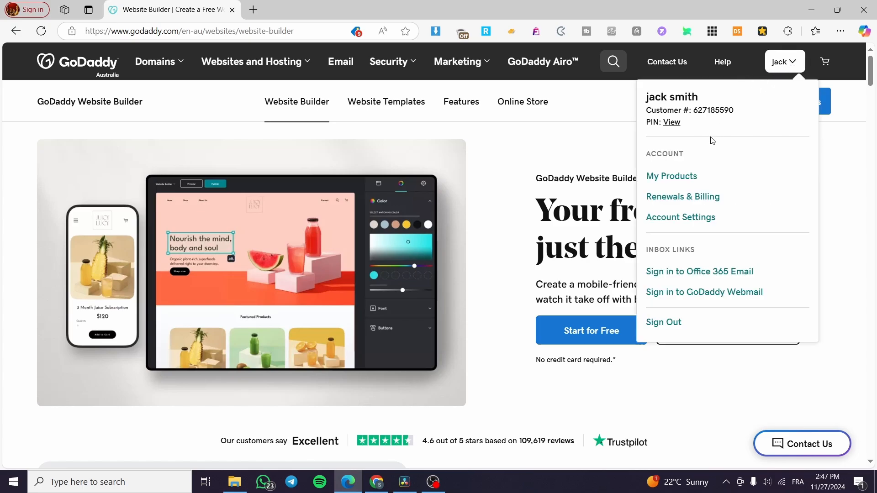
click(670, 182)
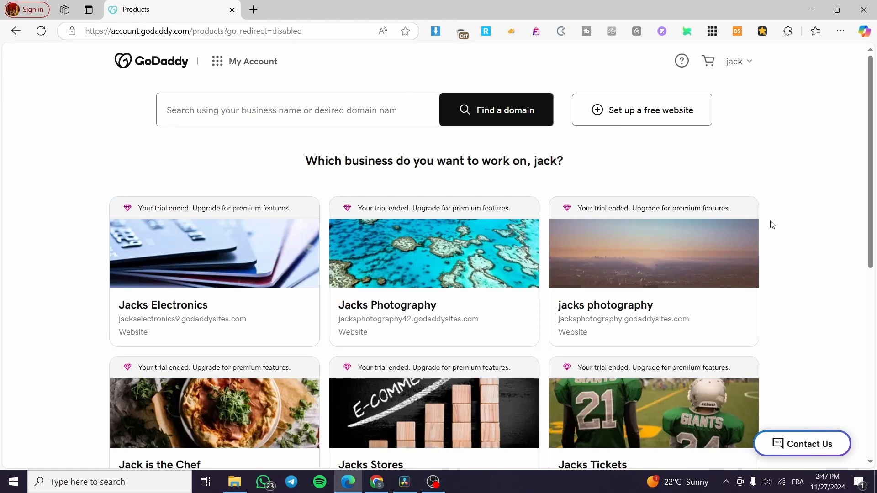
Start setting up a free website in a new browser tab and switch to it
scroll(786, 242, down, 4)
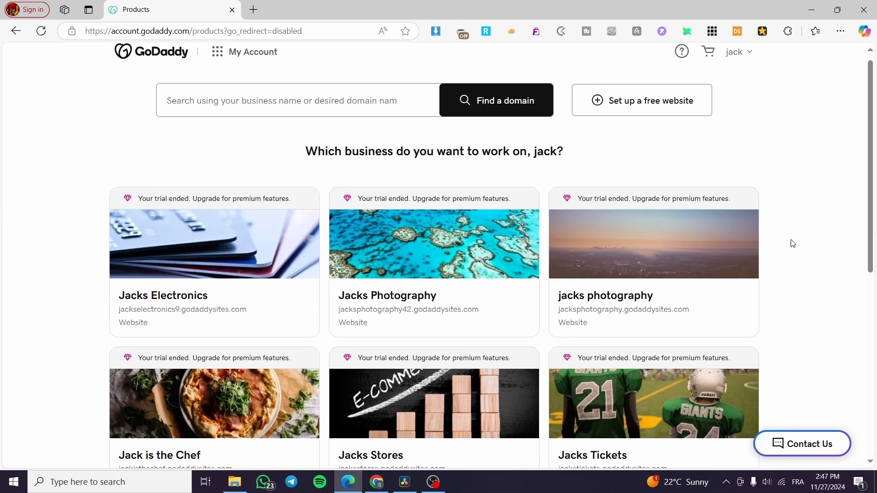
scroll(799, 301, up, 4)
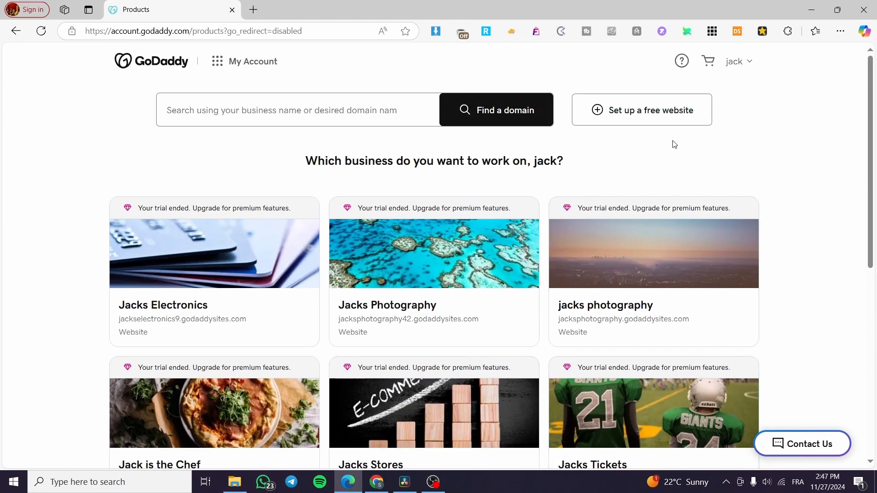
right_click(632, 119)
click(648, 129)
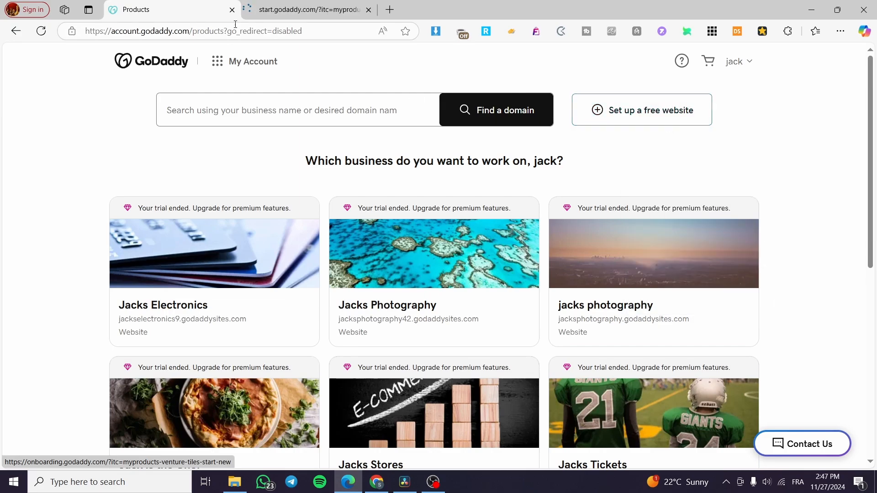
click(298, 6)
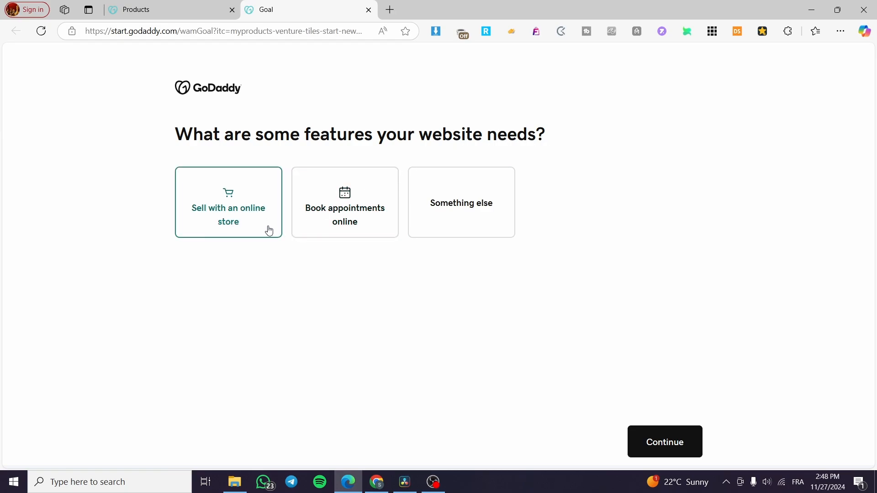
Choose only "Sell with an online store" as the website's needed feature and continue
click(464, 218)
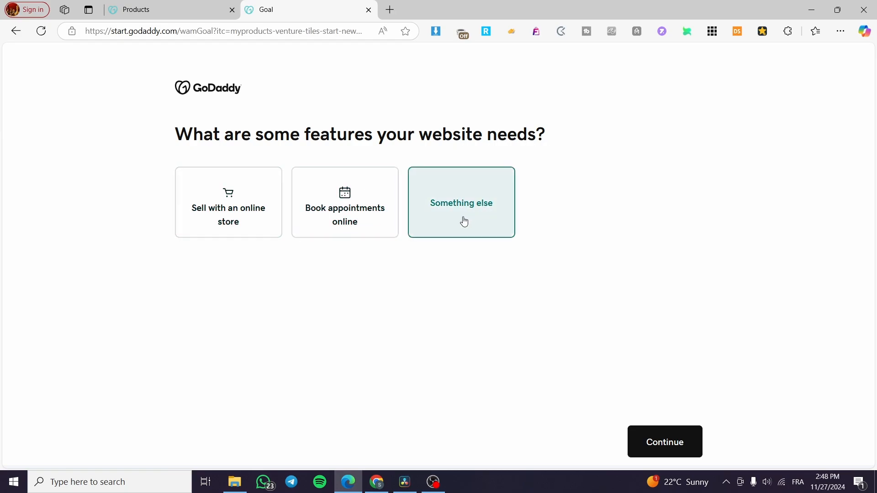
click(372, 225)
click(222, 226)
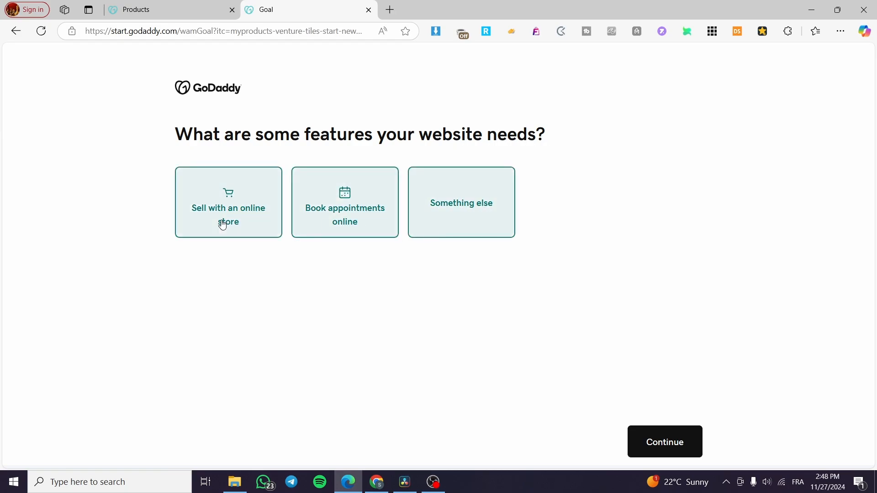
click(395, 201)
click(413, 202)
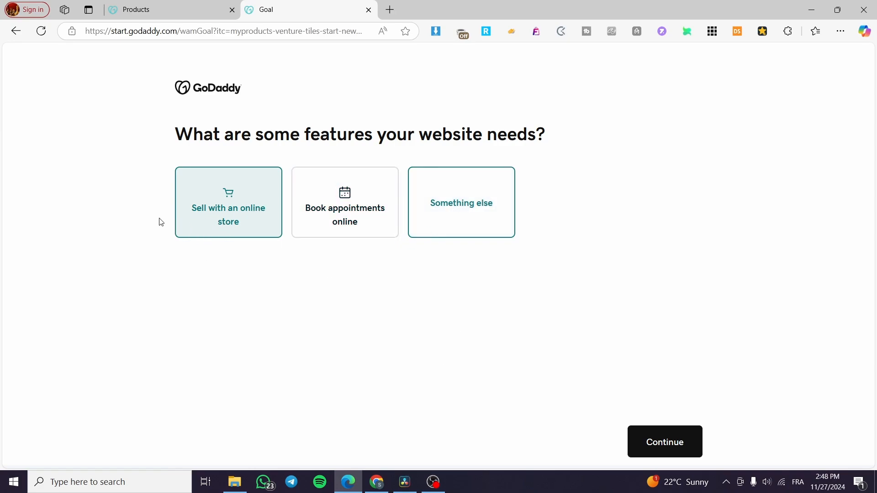
click(303, 218)
click(352, 221)
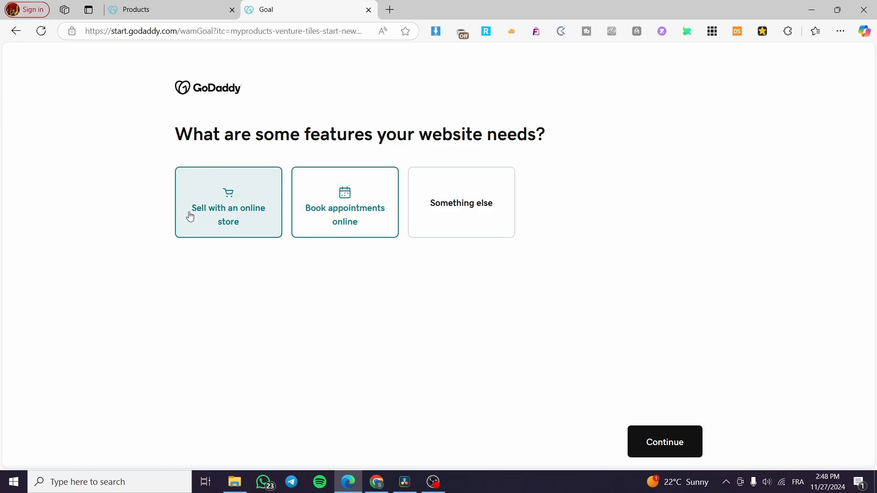
click(652, 449)
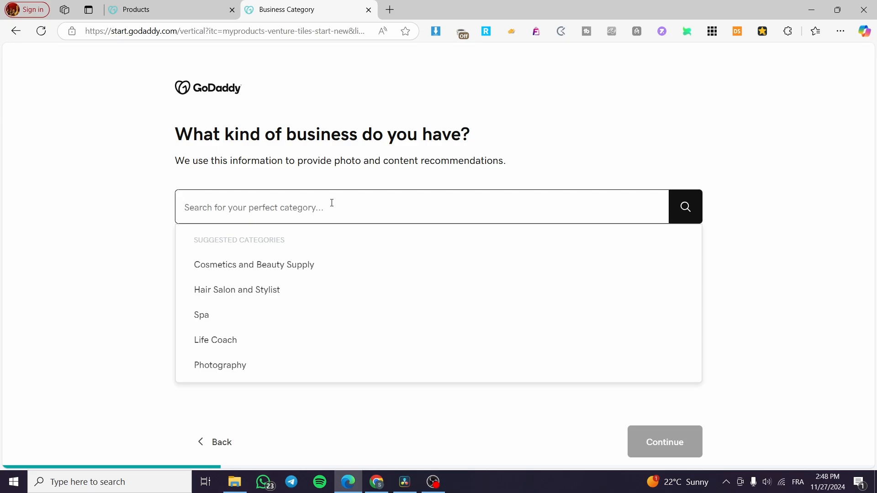
Search the business categories for Clothing and choose Clothing Store
text(C)
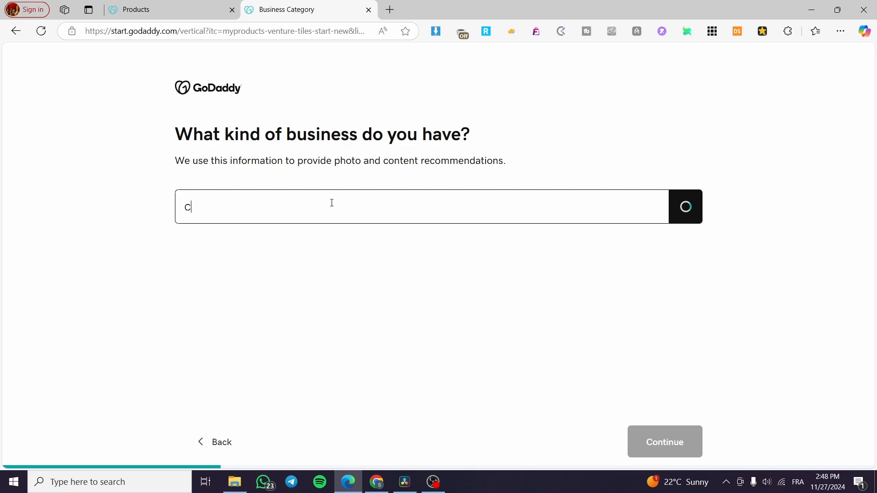
text(lothing)
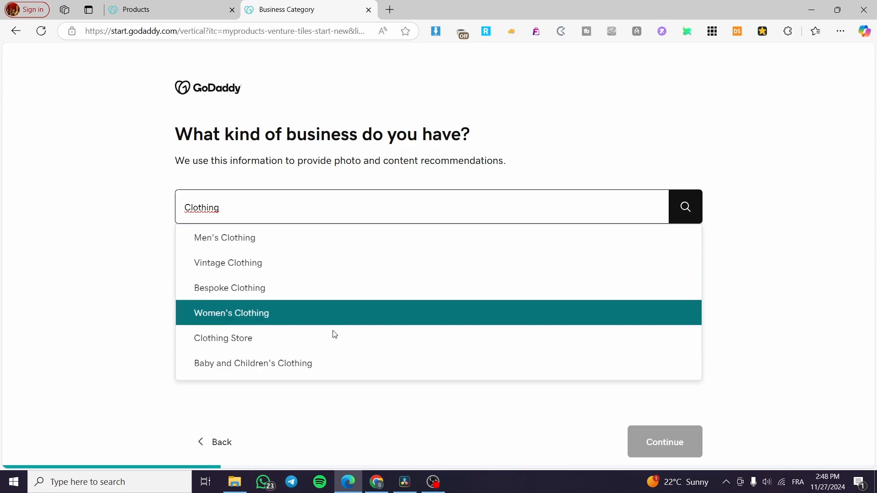
click(321, 343)
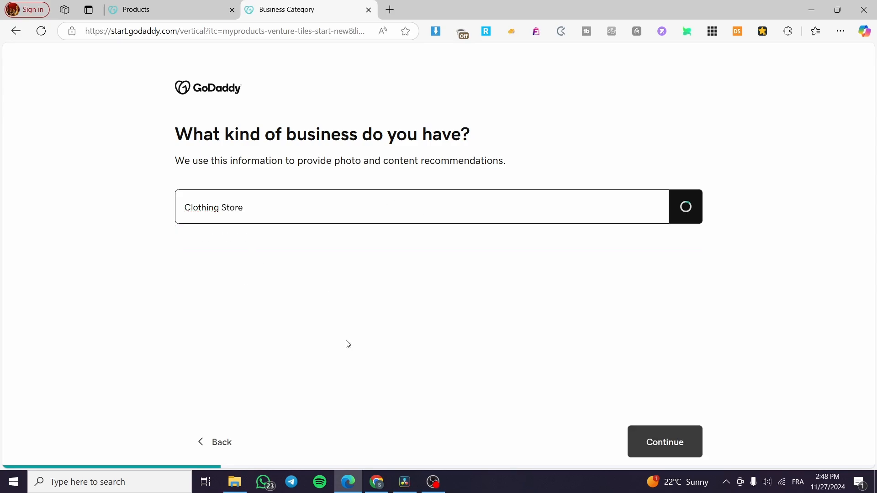
Replace the business category by searching for Electronics, choose Ecommerce from the suggestions, and continue
click(273, 206)
key(ctrl+a)
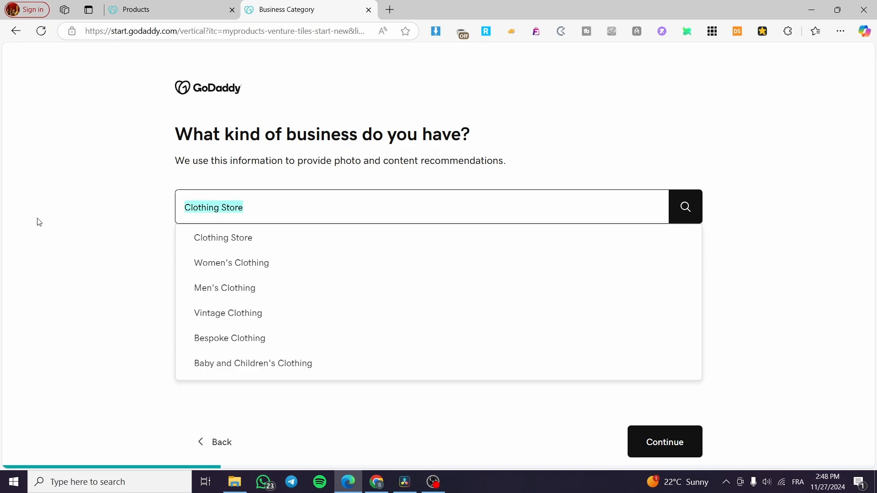
text(Electronic)
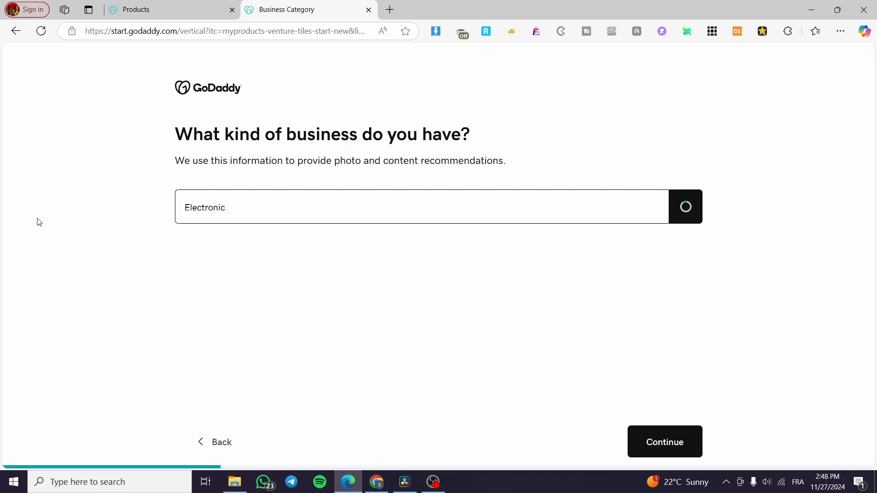
text(s)
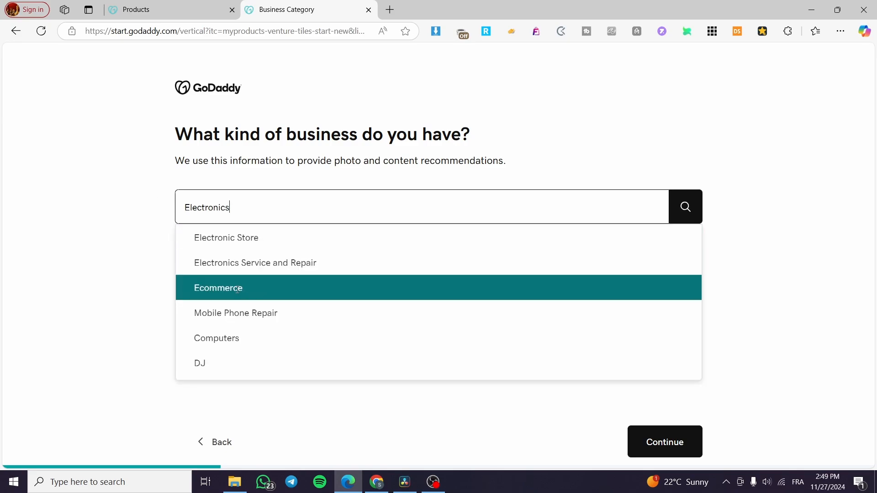
click(237, 289)
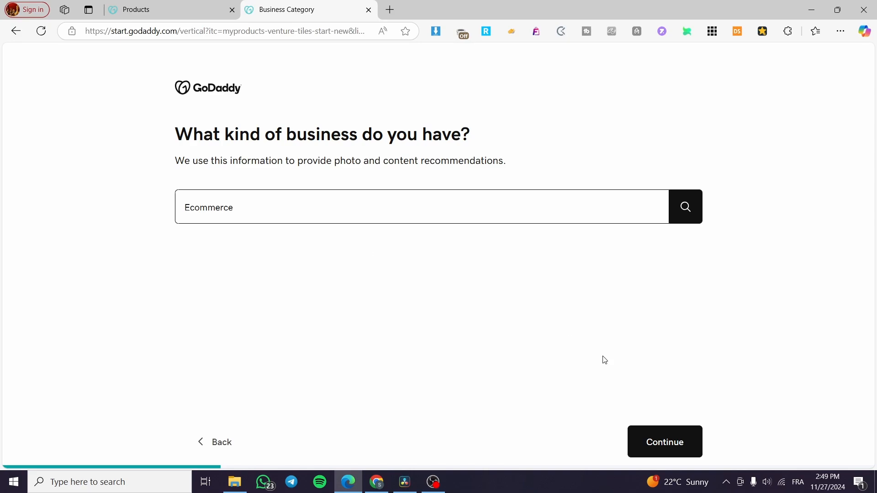
click(666, 444)
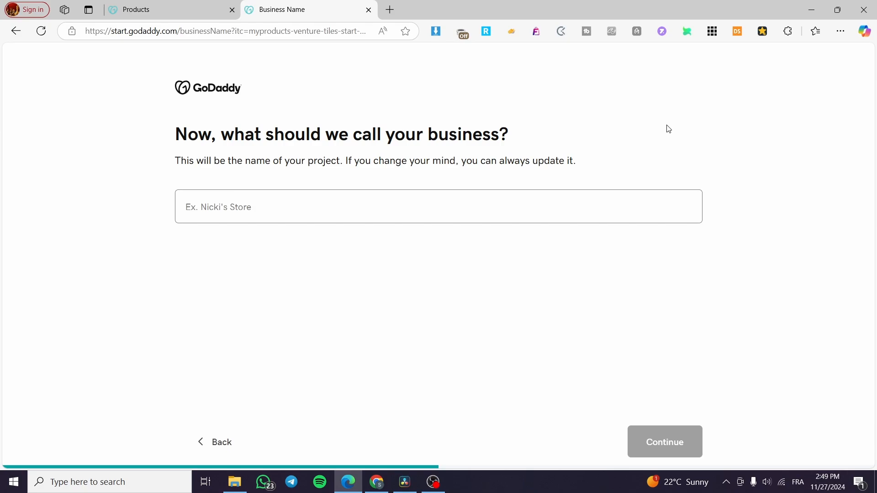
Name the business "Jack Store" and skip the AI business description
text(Jack)
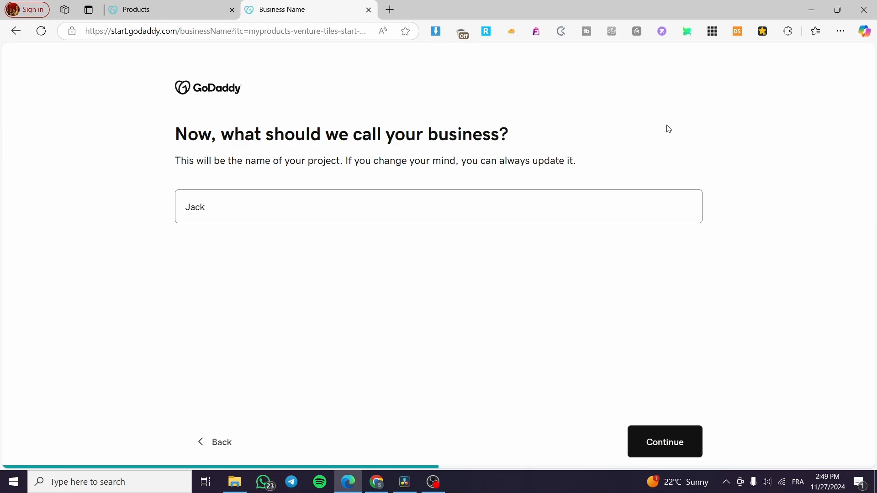
text( Store)
click(678, 446)
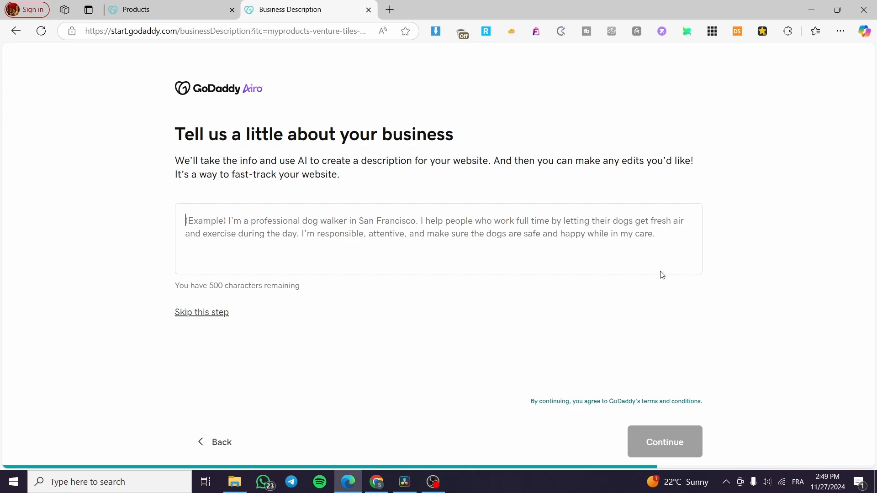
click(672, 260)
click(218, 314)
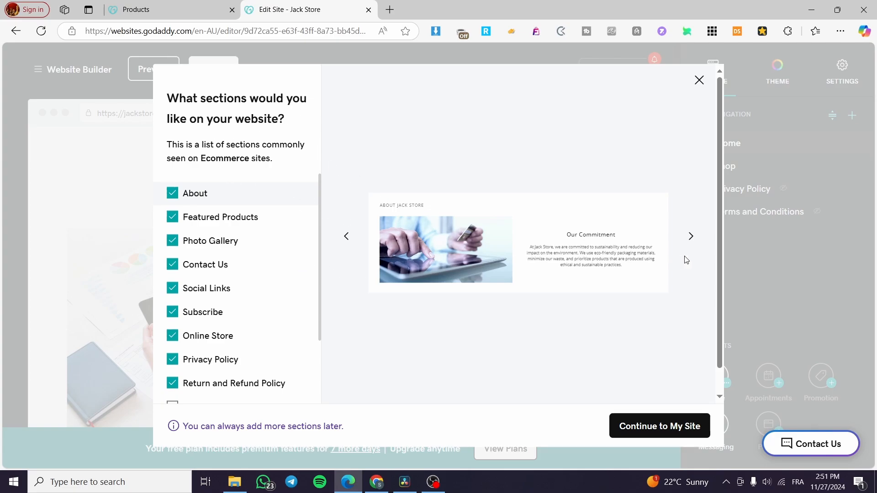
Examine the previews of the suggested site sections, from Buttons and About through Featured Products, Photo Gallery and Contact Us to Social Links
scroll(215, 309, down, 2)
scroll(231, 293, up, 2)
click(341, 235)
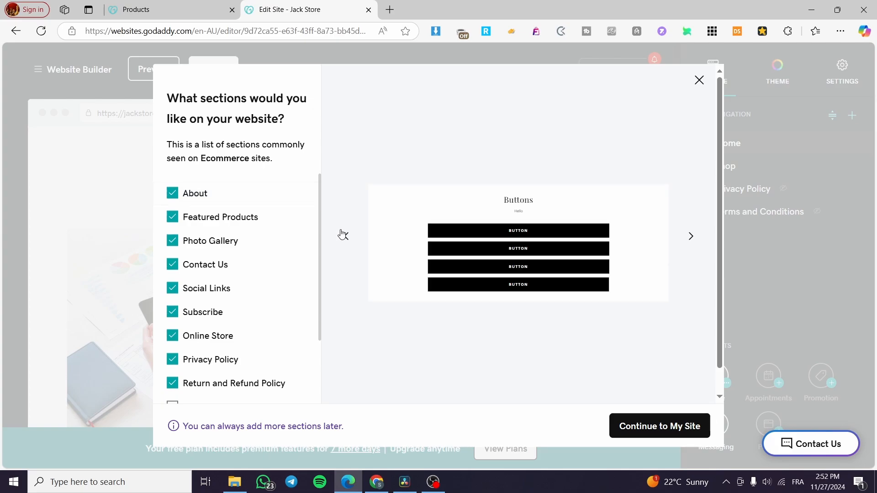
click(697, 241)
click(694, 240)
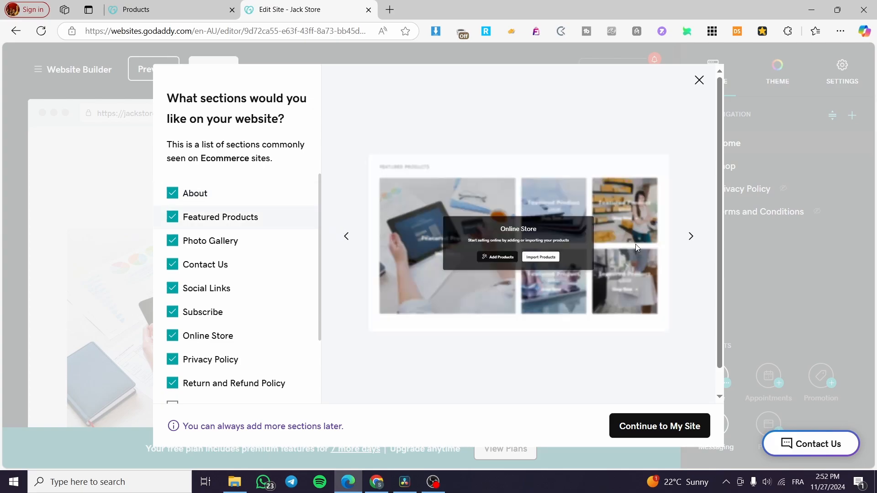
click(339, 240)
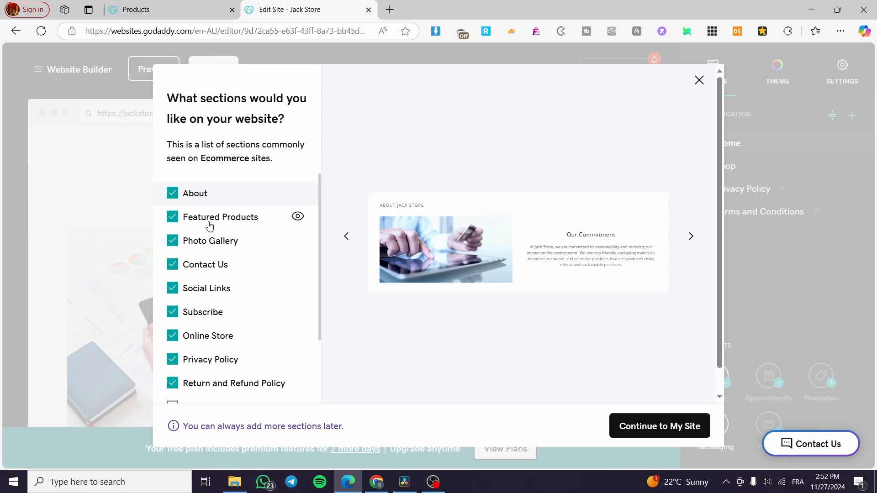
click(209, 225)
click(283, 226)
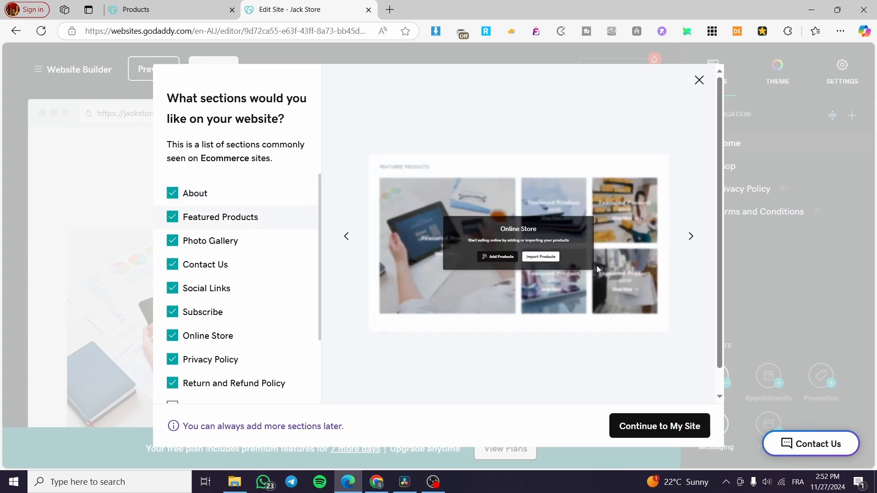
click(228, 249)
click(229, 247)
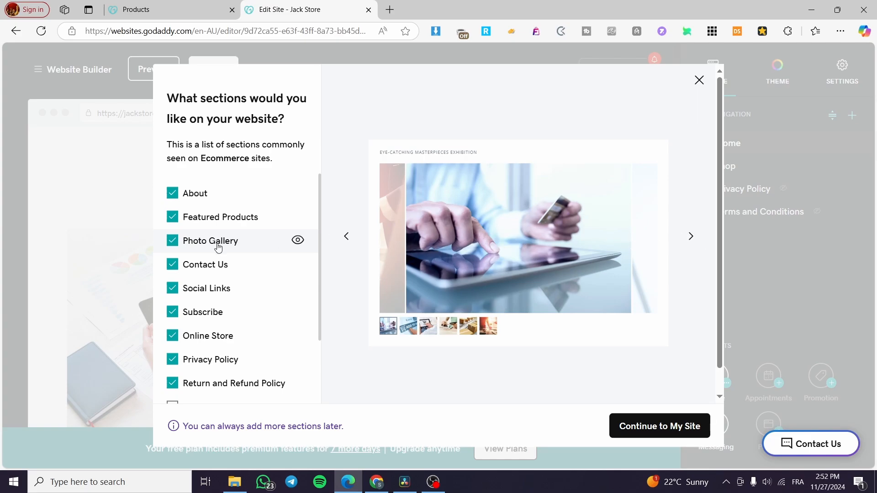
click(691, 238)
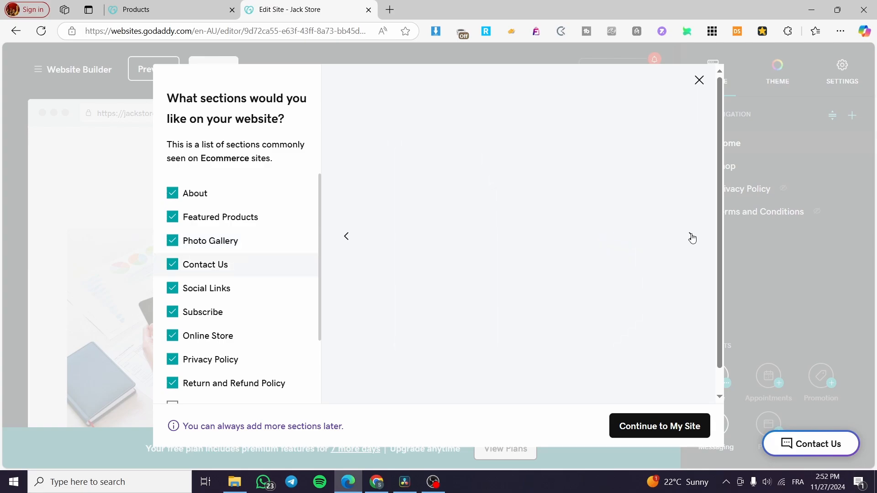
click(692, 238)
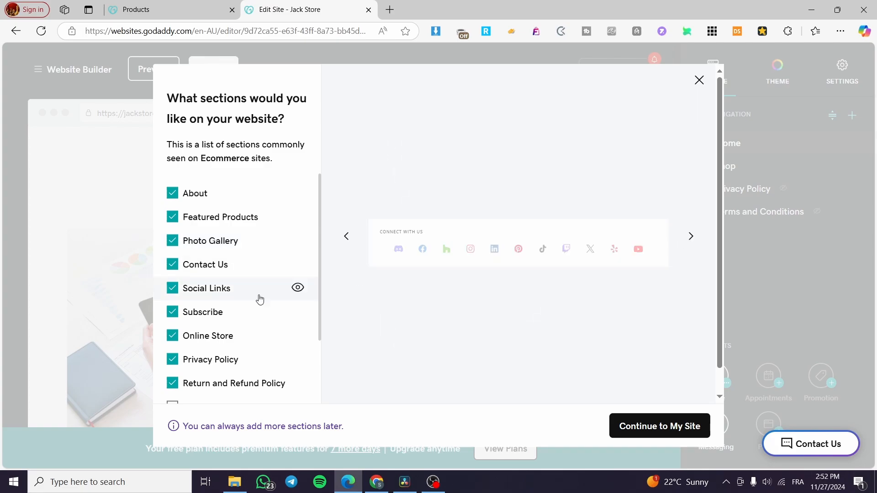
Examine the previews of the Subscribe, Online Store and Introduction sections, keeping their original inclusion choices
scroll(247, 297, down, 2)
click(202, 230)
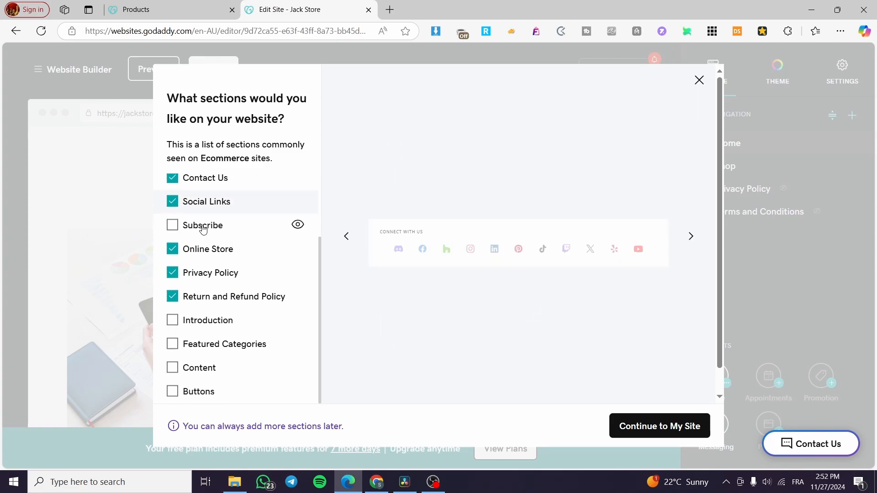
click(204, 231)
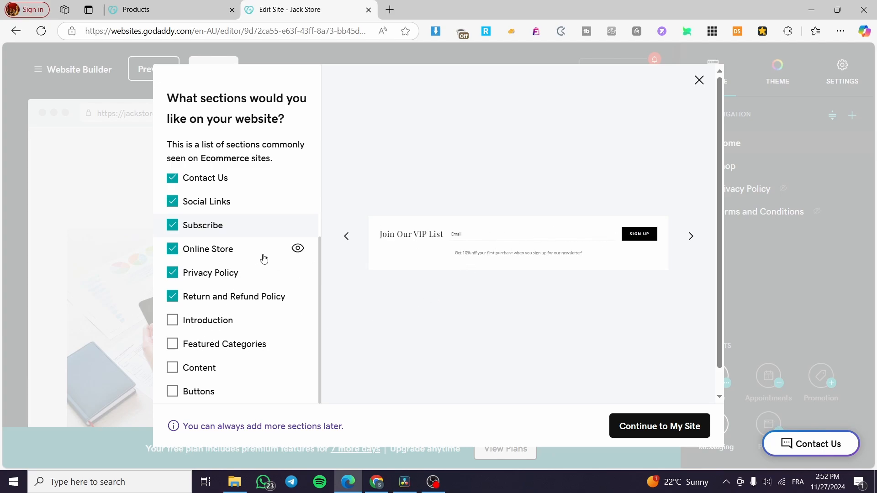
click(297, 249)
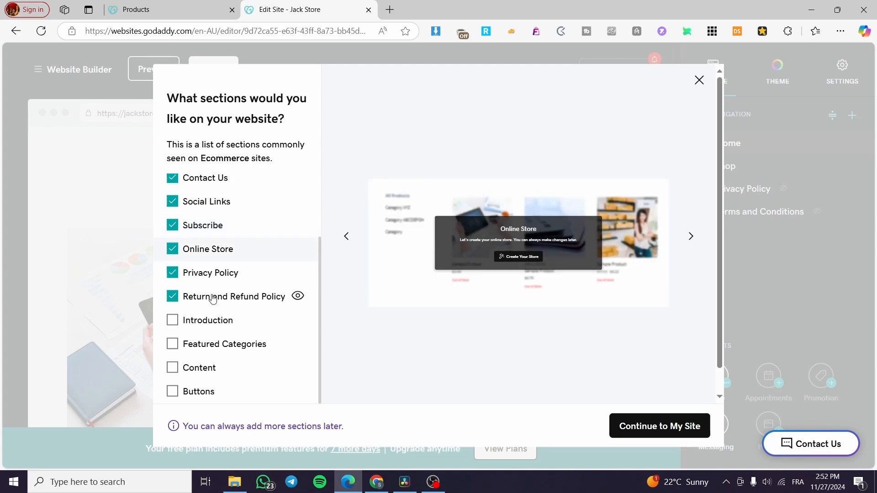
click(213, 327)
click(212, 326)
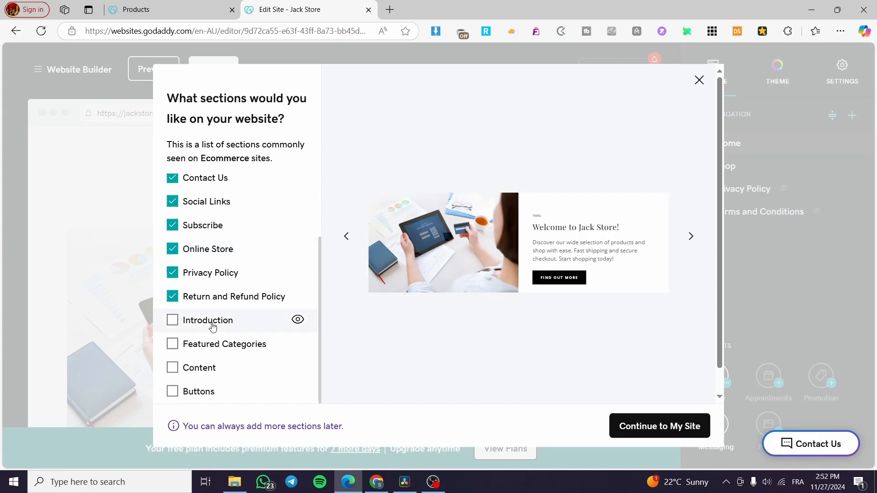
Include the Introduction, Featured Categories and Content sections in the website, and leave the Buttons section out
click(215, 327)
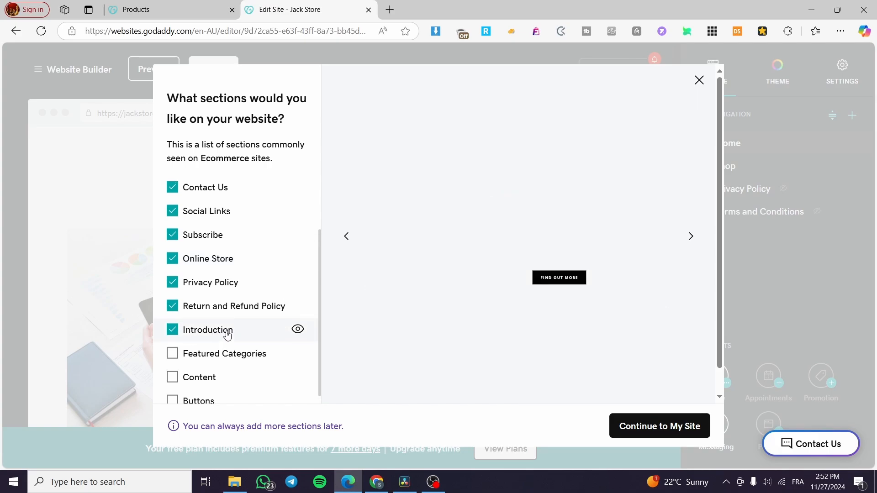
click(179, 350)
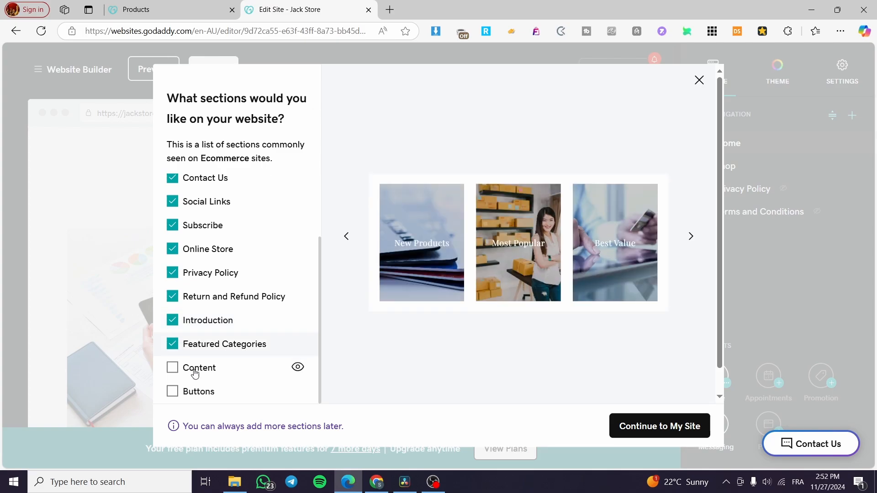
click(174, 370)
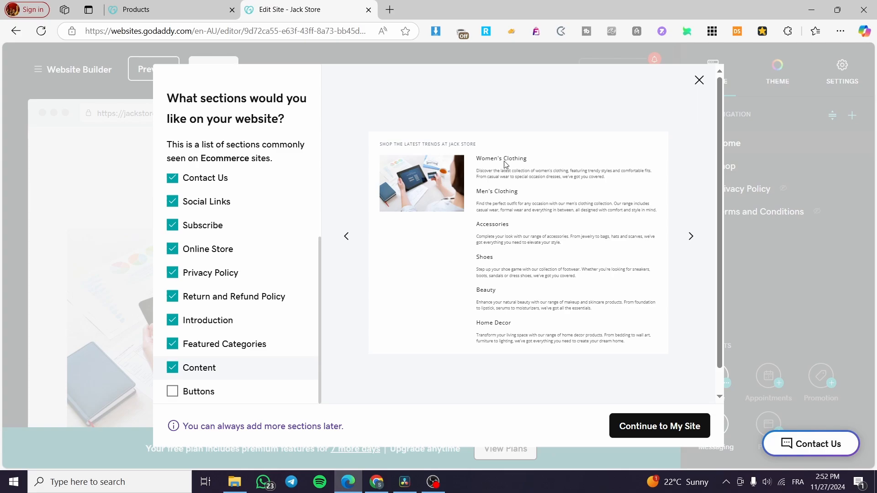
click(174, 392)
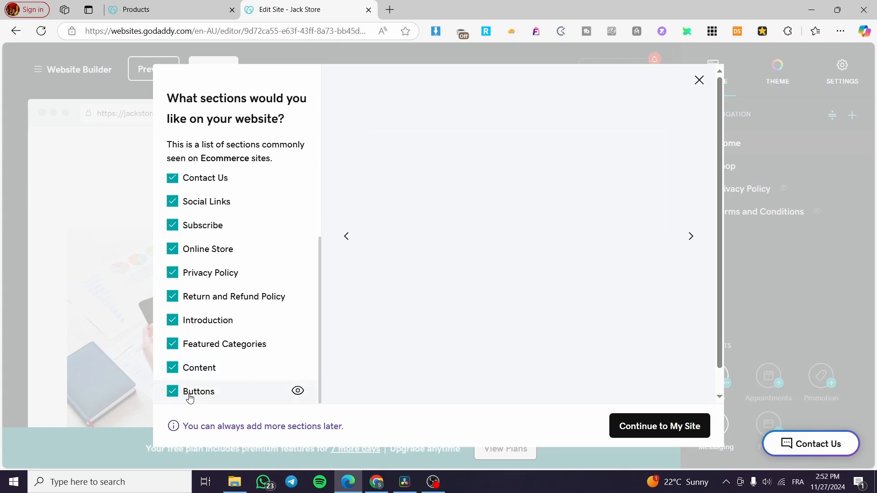
click(173, 394)
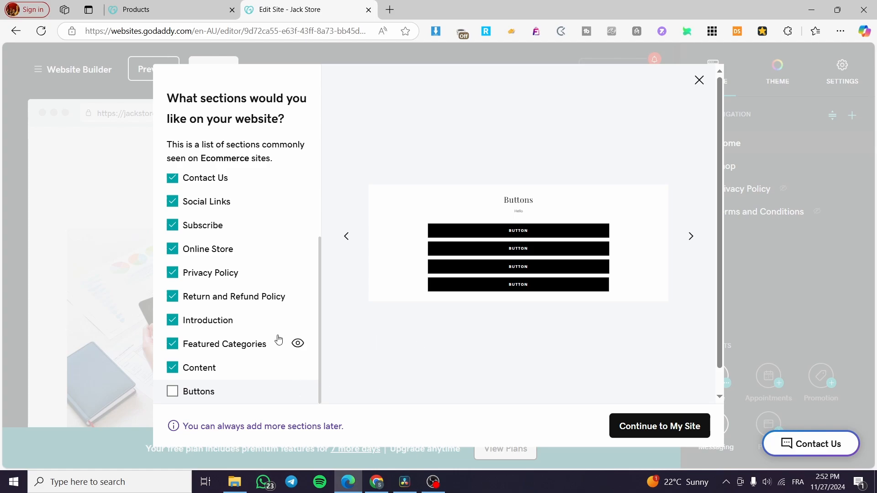
Continue to the site editor with the chosen sections, and dismiss the welcome tour and the Next Steps tip
click(698, 426)
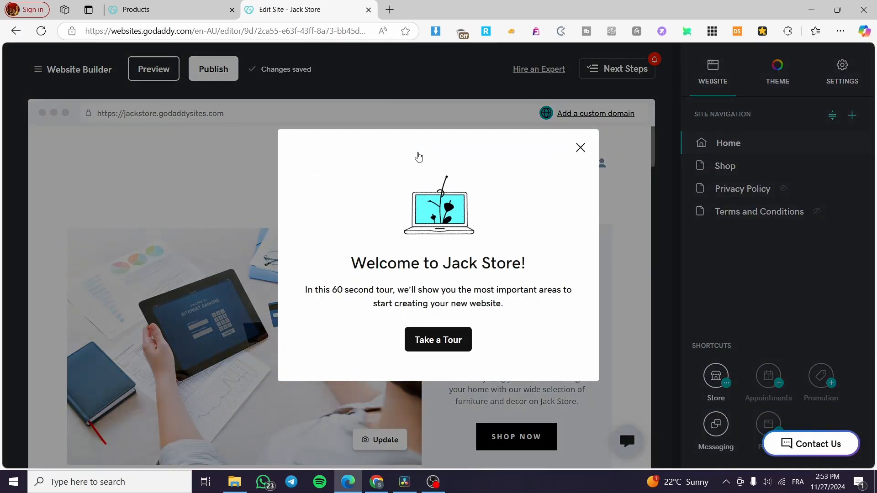
click(580, 148)
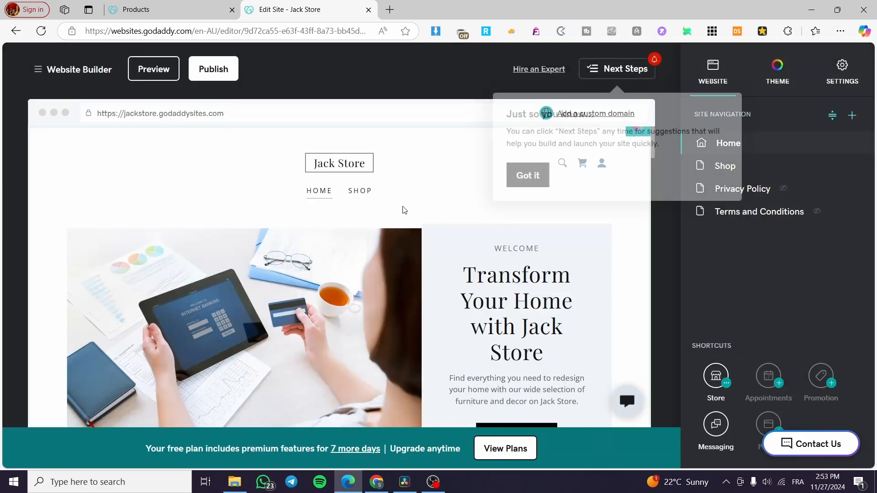
click(527, 175)
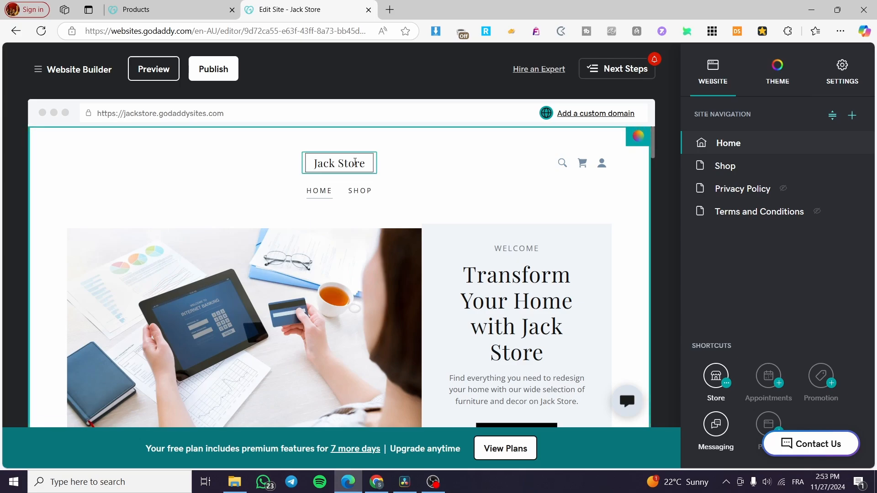
Resize the Jack Store text logo in the header to about the middle of the size range and finish editing it
click(364, 165)
mouse_move(391, 187)
mouse_down()
mouse_move(405, 194)
mouse_move(367, 200)
mouse_move(392, 184)
mouse_move(397, 194)
mouse_up()
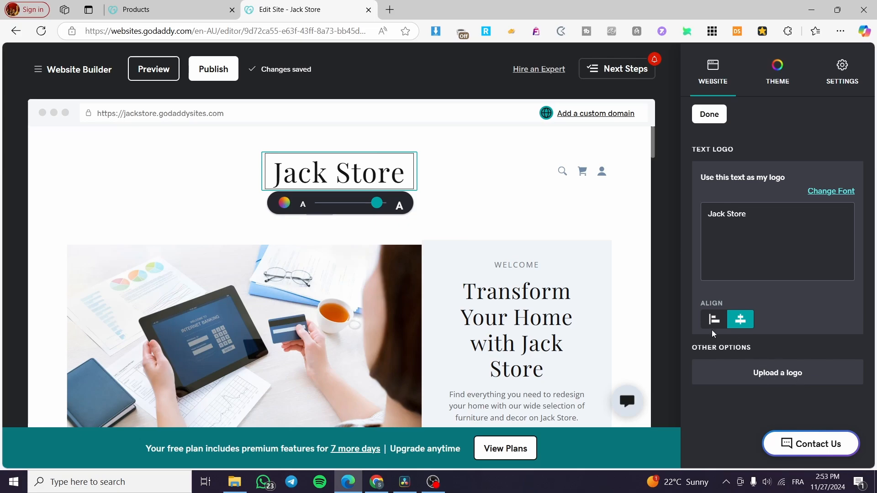
click(434, 174)
click(346, 171)
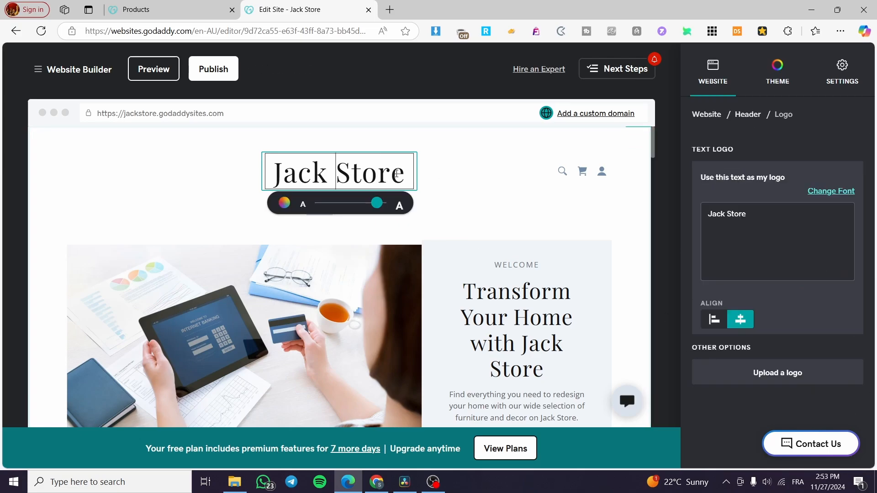
drag(377, 210, 351, 210)
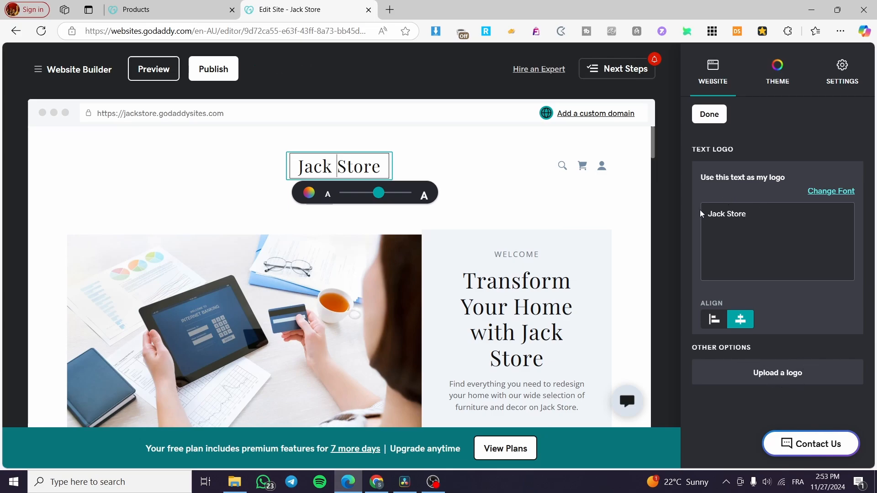
click(709, 113)
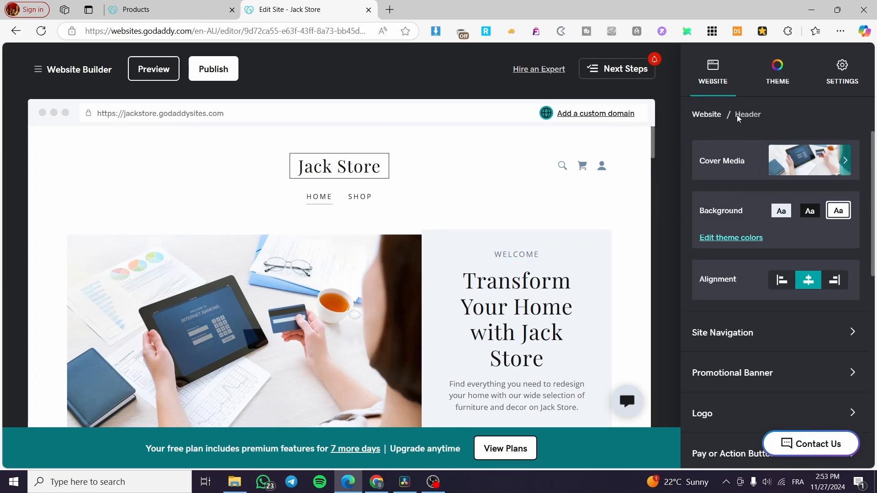
Examine the header's cover area and the editing options for its headline, paragraph and sub headline
scroll(457, 320, down, 2)
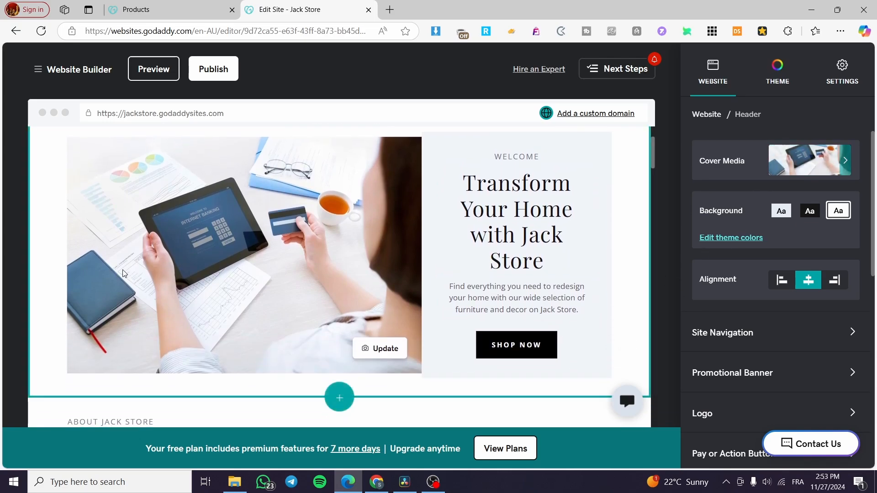
click(523, 210)
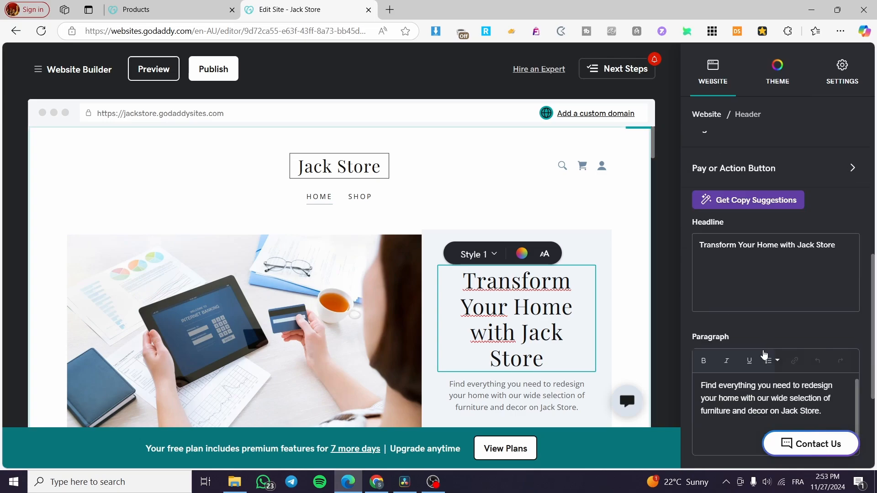
scroll(520, 275, down, 2)
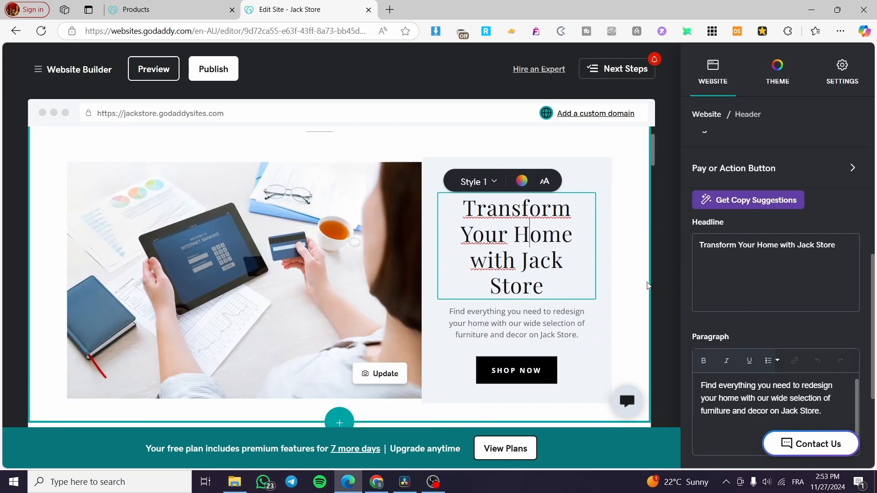
scroll(530, 274, up, 1)
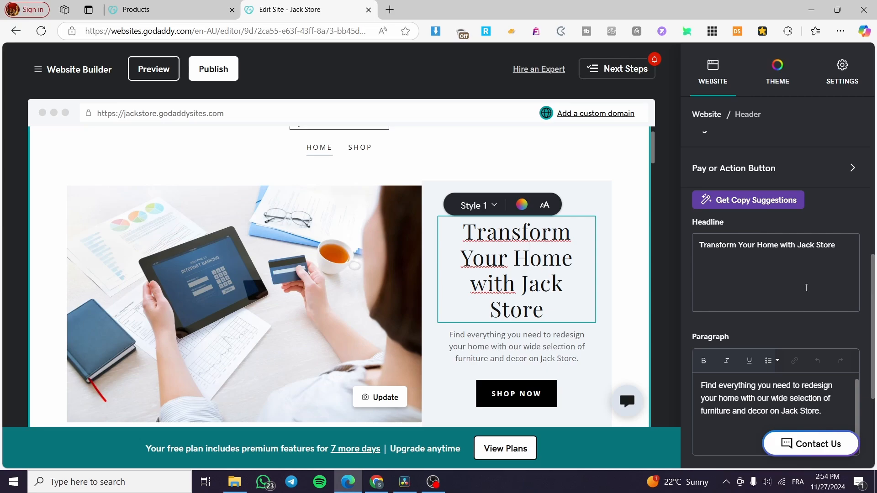
drag(804, 288, 689, 251)
click(752, 264)
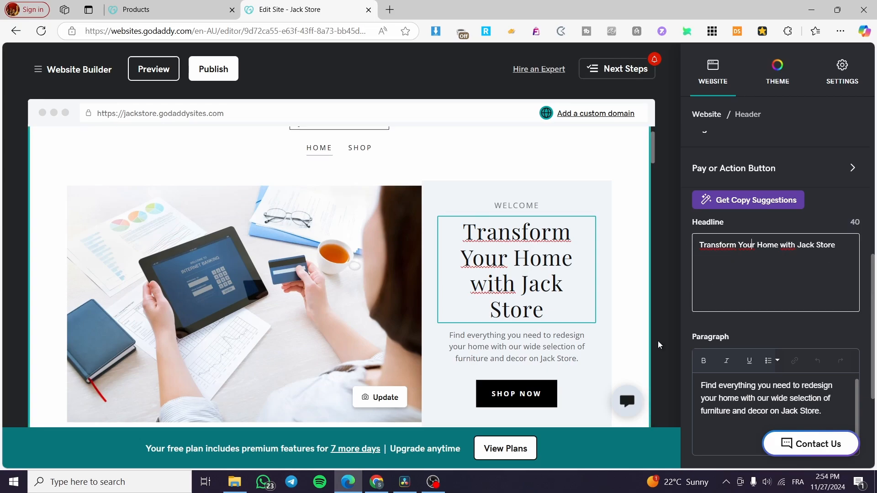
scroll(735, 365, down, 3)
click(513, 346)
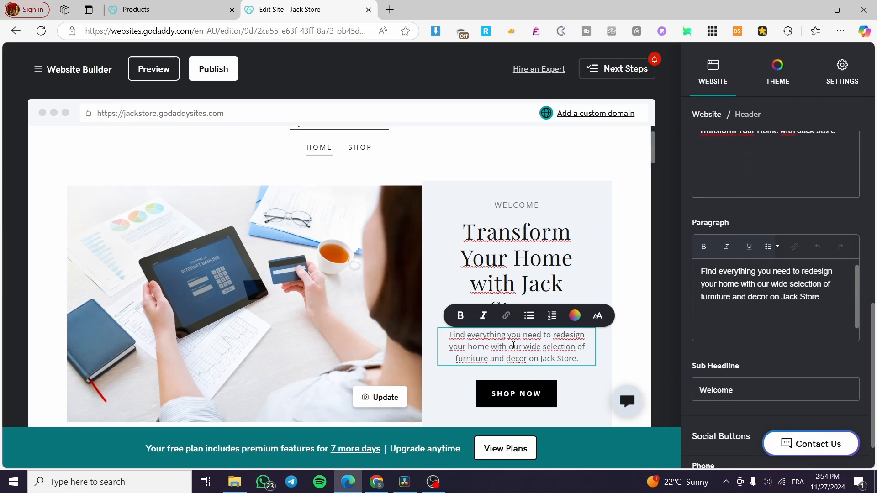
scroll(611, 348, down, 1)
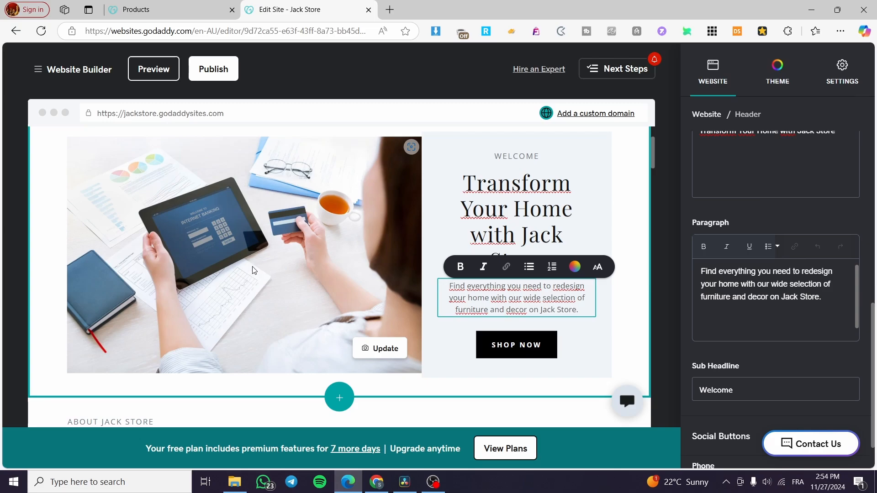
scroll(260, 288, up, 2)
scroll(374, 261, down, 2)
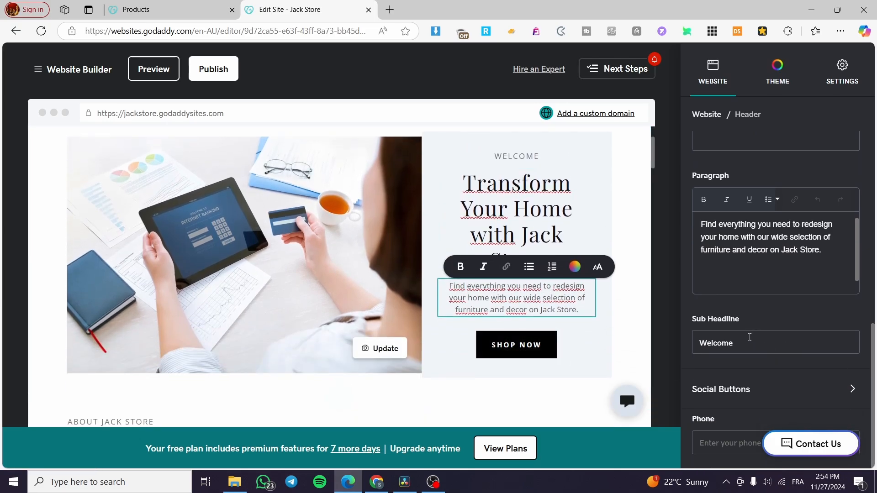
Examine the Shop Now action button's settings, including its label, link type, target page and section on page
click(538, 351)
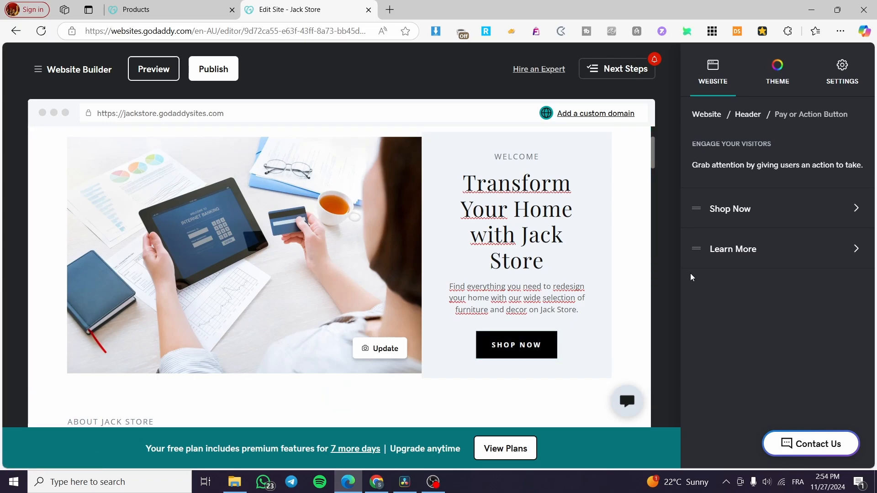
click(856, 206)
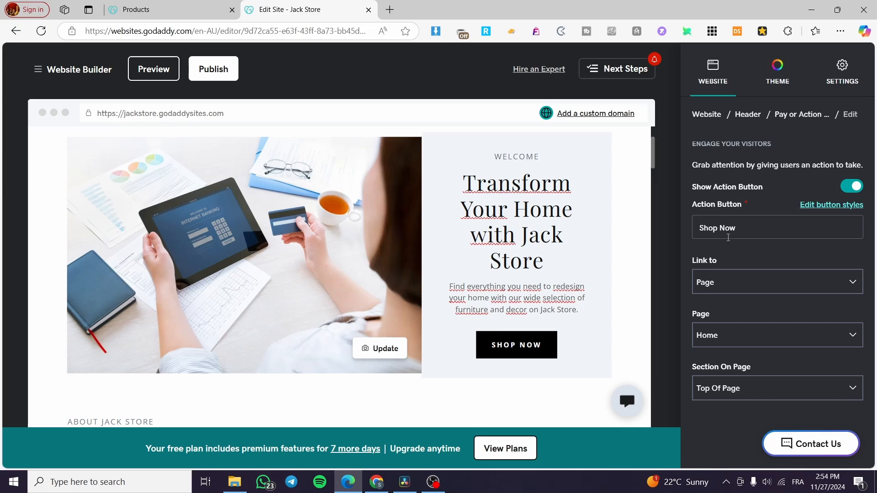
triple_click(750, 233)
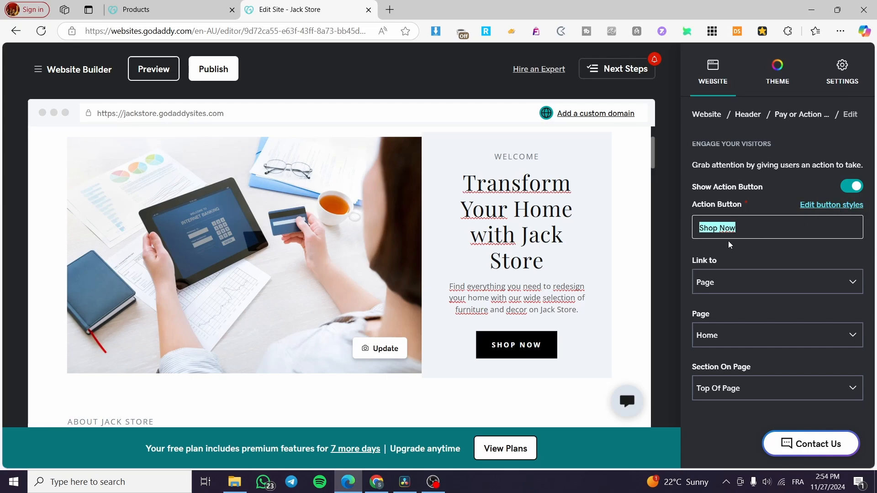
click(729, 284)
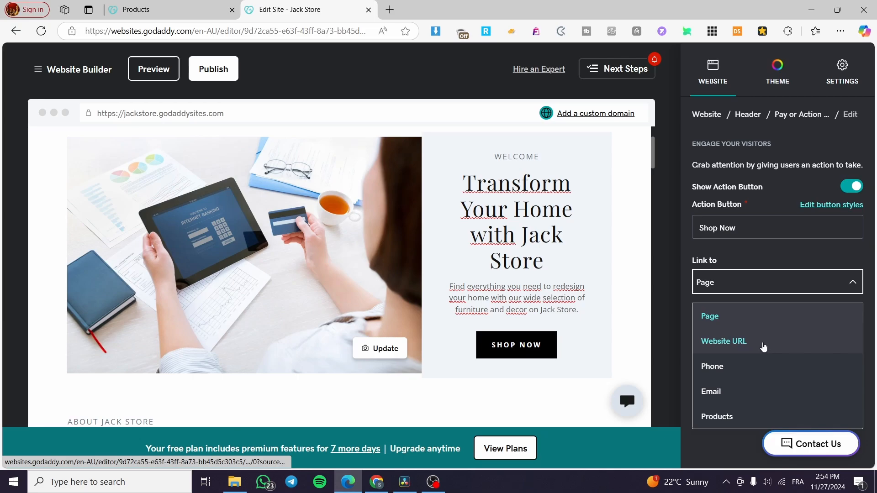
click(786, 283)
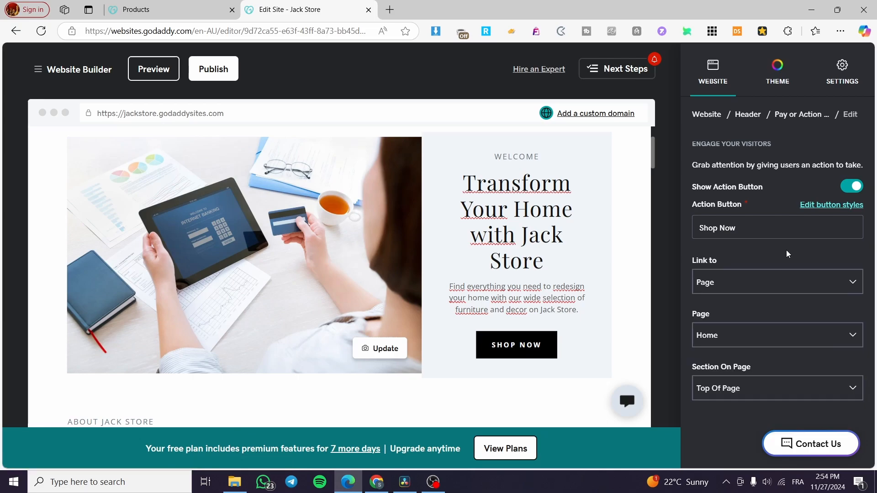
click(752, 343)
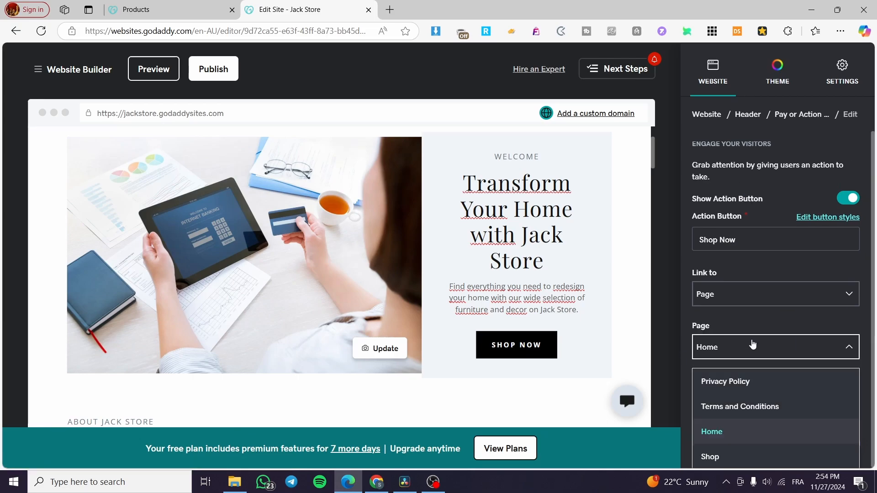
click(760, 340)
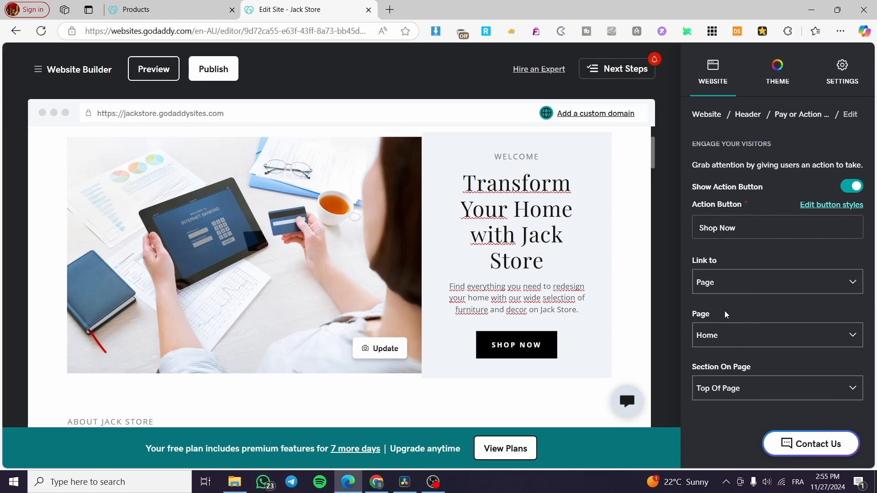
click(735, 338)
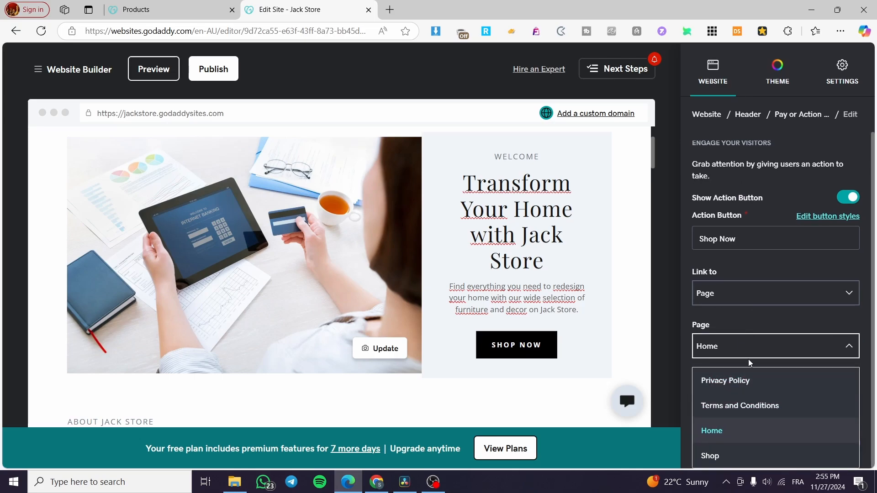
click(760, 346)
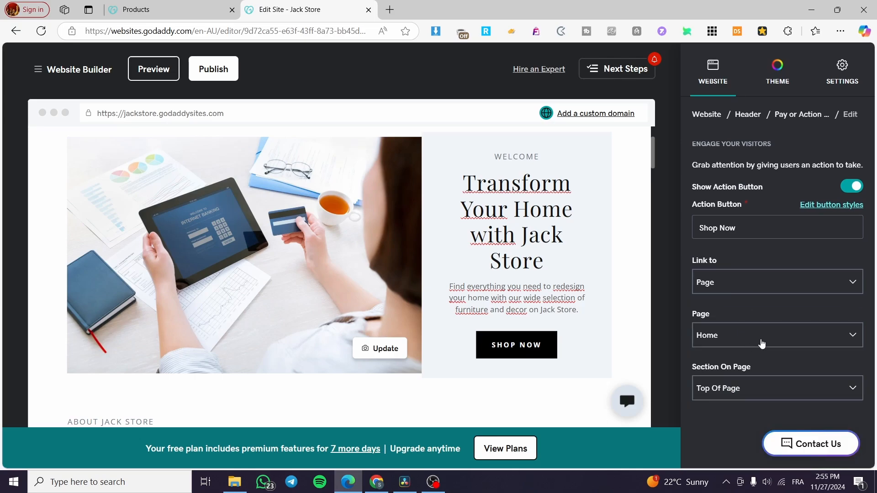
click(770, 391)
click(767, 389)
Go to the site's Shop page and start creating the online store, opening the screen for adding products
scroll(509, 335, down, 3)
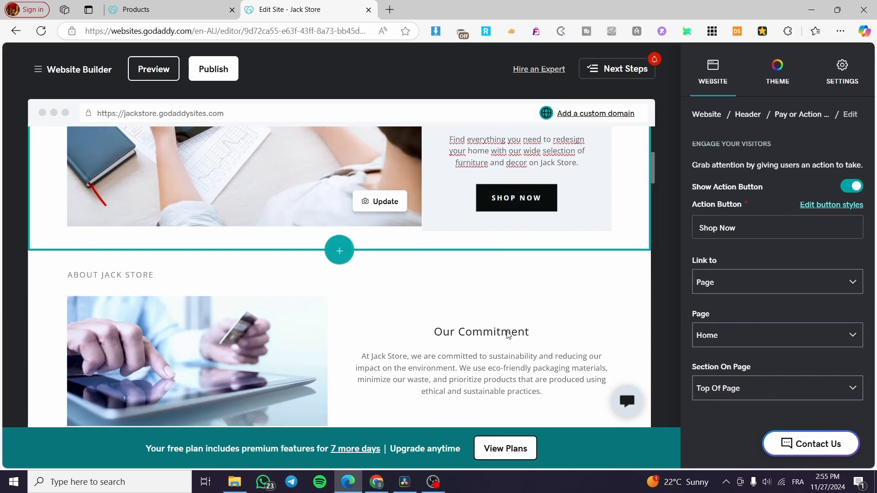
scroll(508, 335, down, 3)
scroll(456, 327, up, 10)
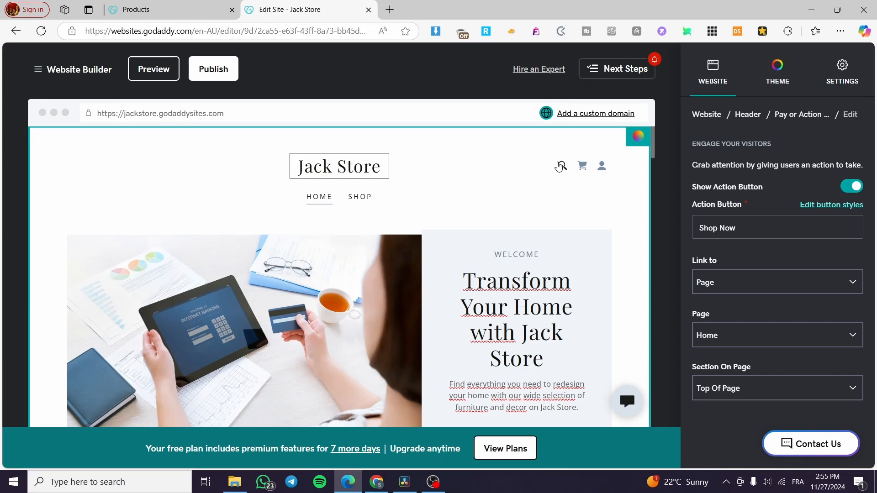
click(361, 202)
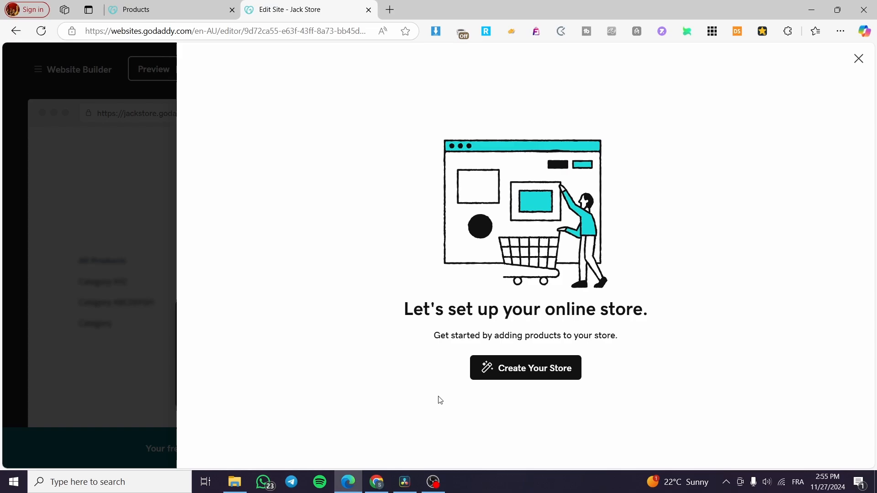
click(542, 371)
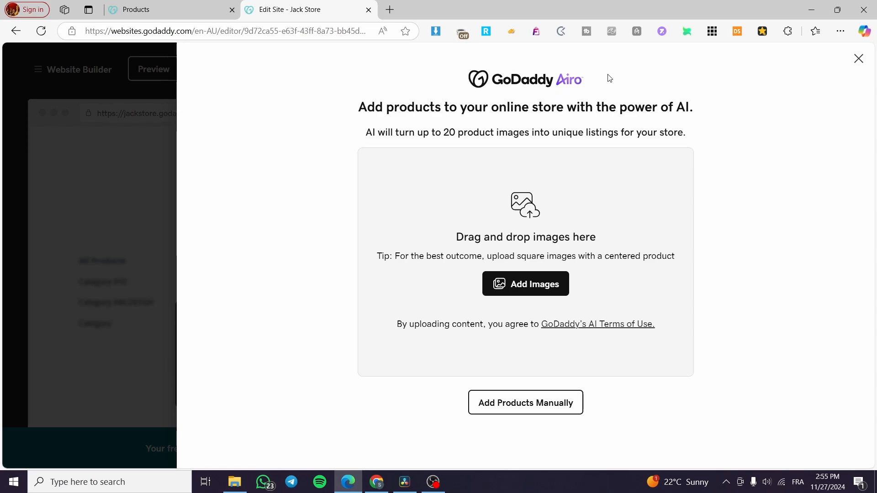
click(859, 67)
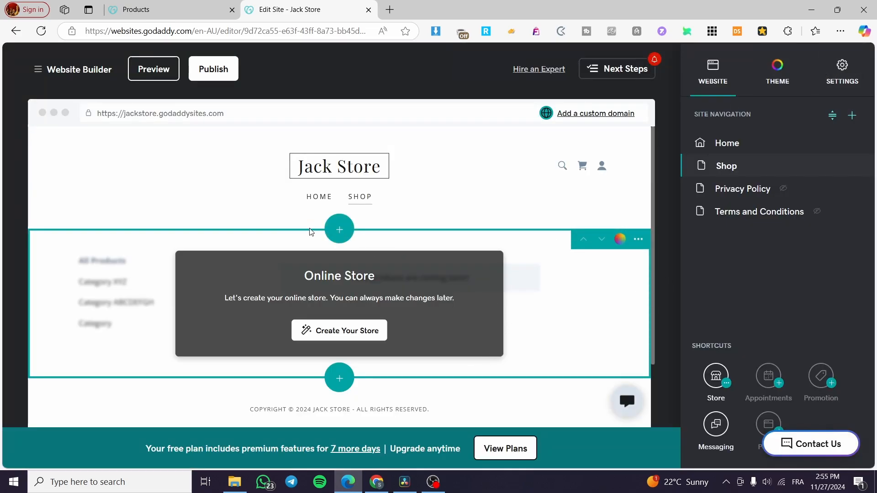
click(340, 330)
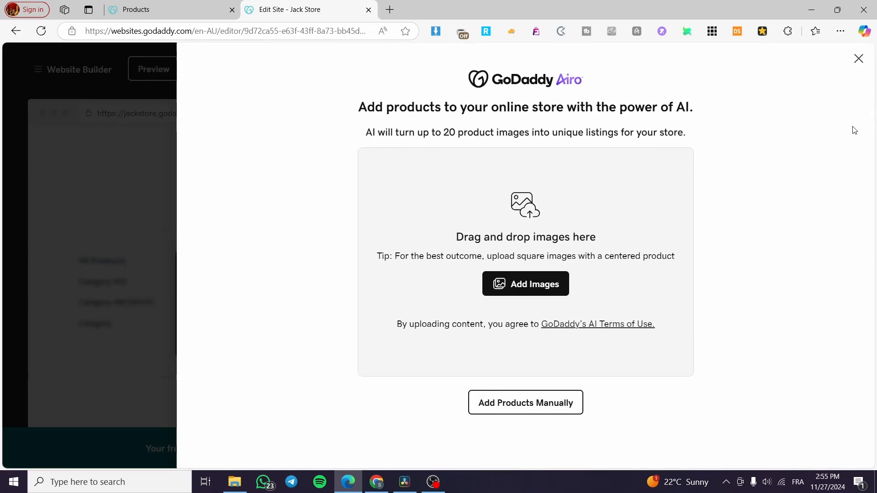
Open the form for adding products manually and compare the Physical and Digital product types, leaving Physical selected
click(515, 405)
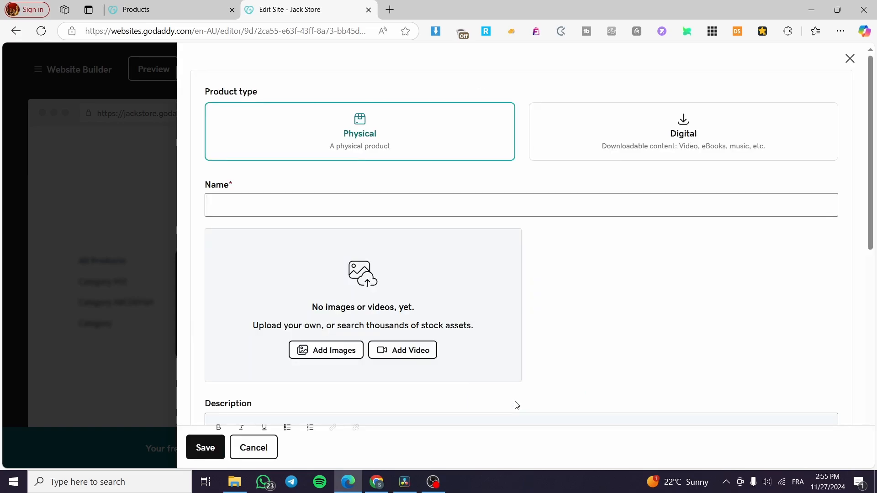
click(683, 142)
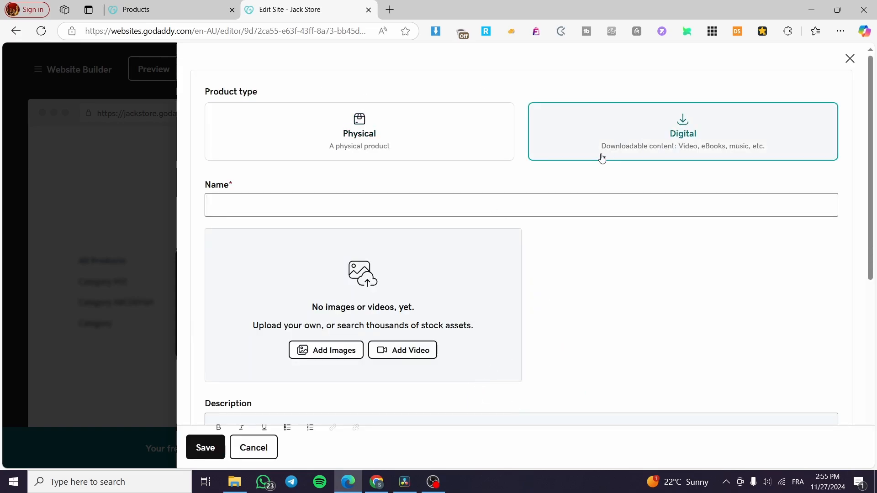
click(450, 144)
scroll(525, 137, down, 1)
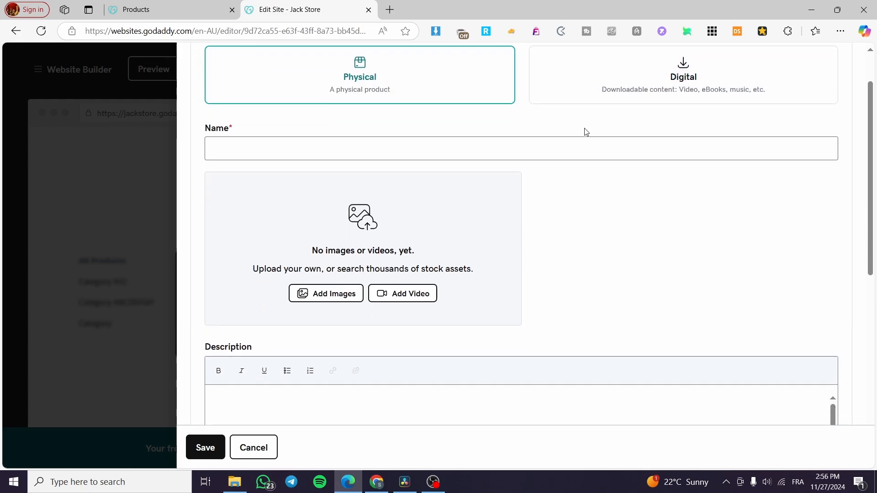
click(692, 95)
scroll(599, 192, down, 5)
scroll(570, 113, up, 6)
click(471, 148)
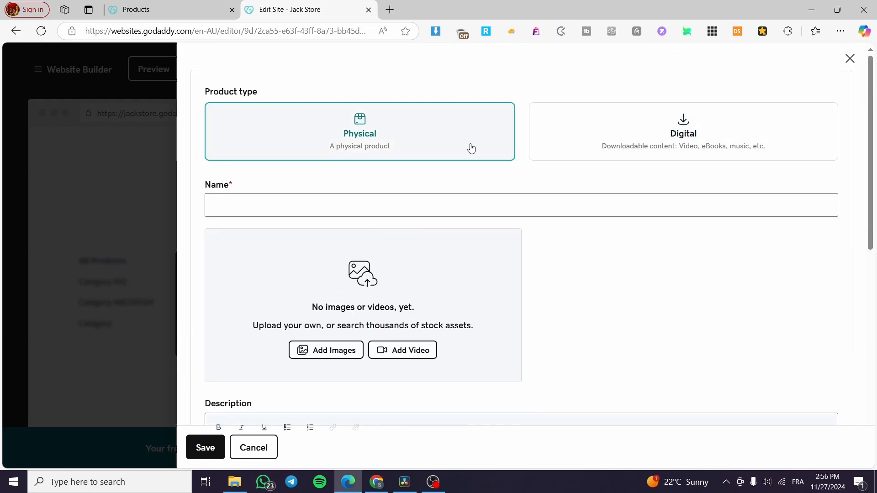
scroll(569, 164, down, 5)
scroll(572, 162, up, 6)
click(630, 143)
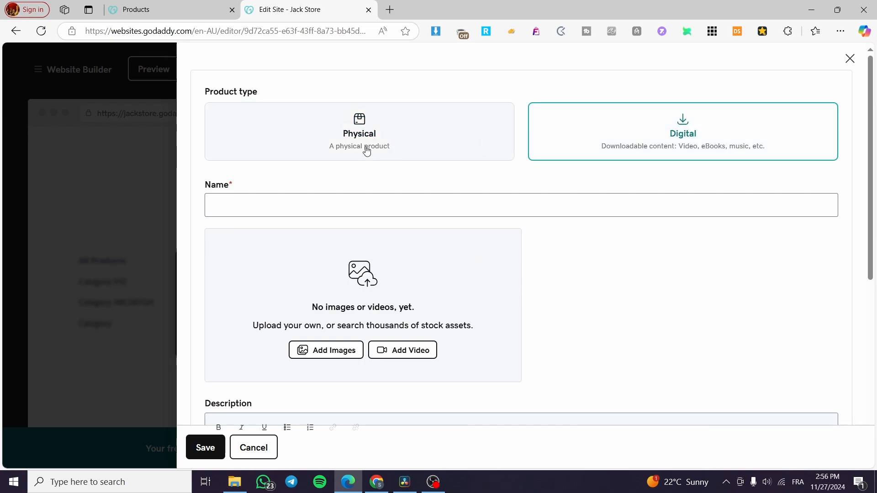
click(367, 152)
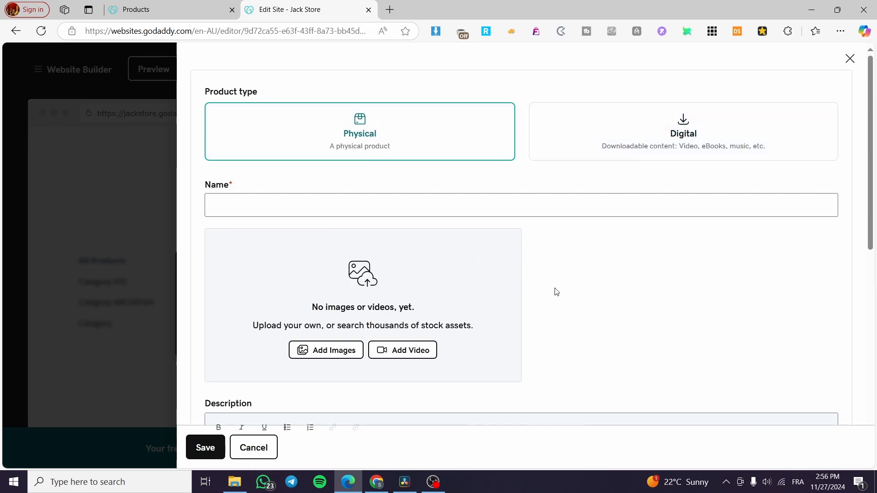
Examine the physical product's description, price, category, inventory, shipping and extra details fields, and leave the form without saving
scroll(467, 232, down, 1)
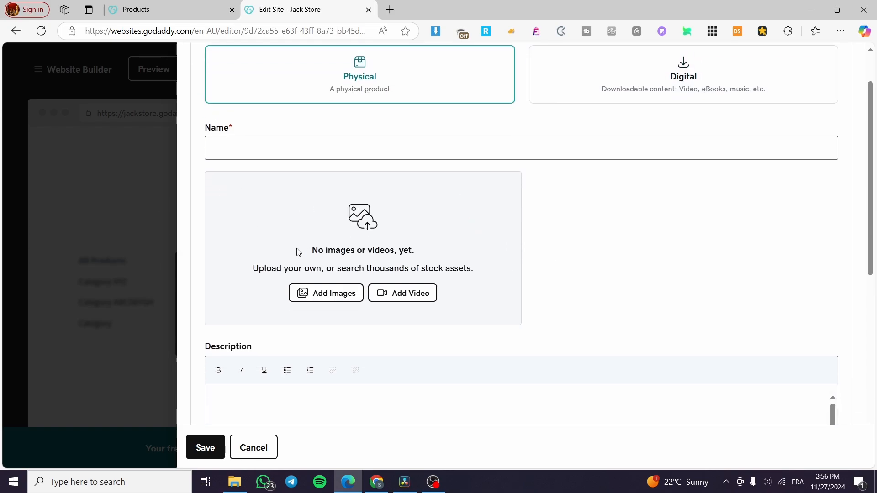
scroll(411, 258, down, 5)
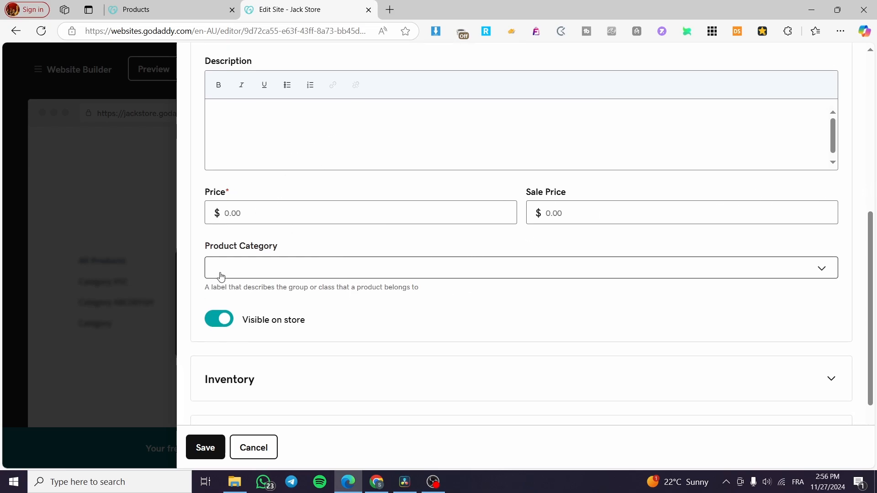
scroll(579, 297, down, 2)
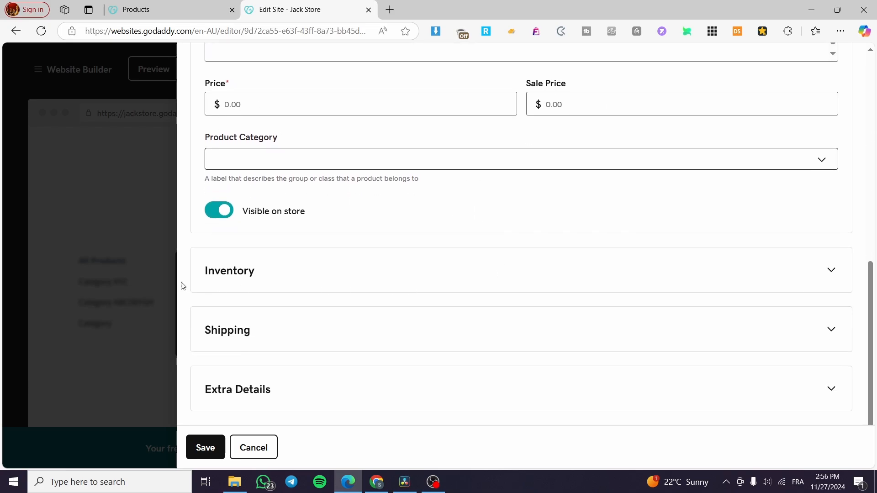
click(830, 269)
click(830, 269)
click(831, 330)
scroll(825, 316, down, 2)
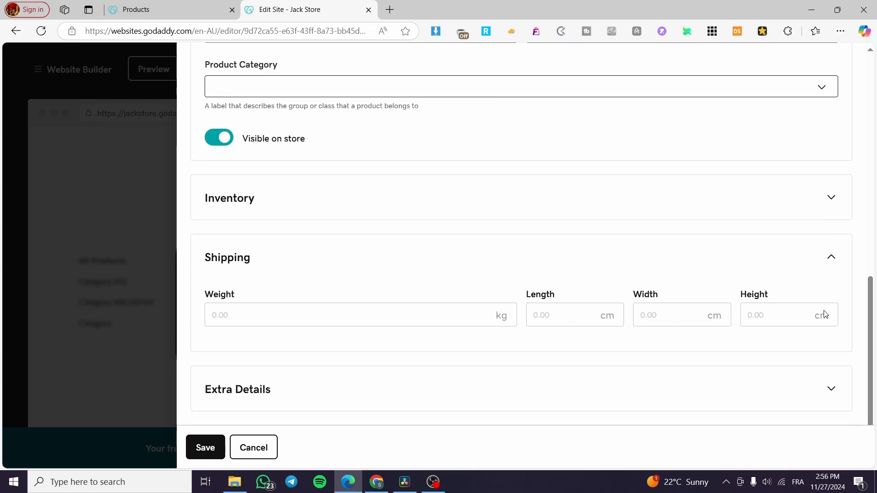
click(831, 257)
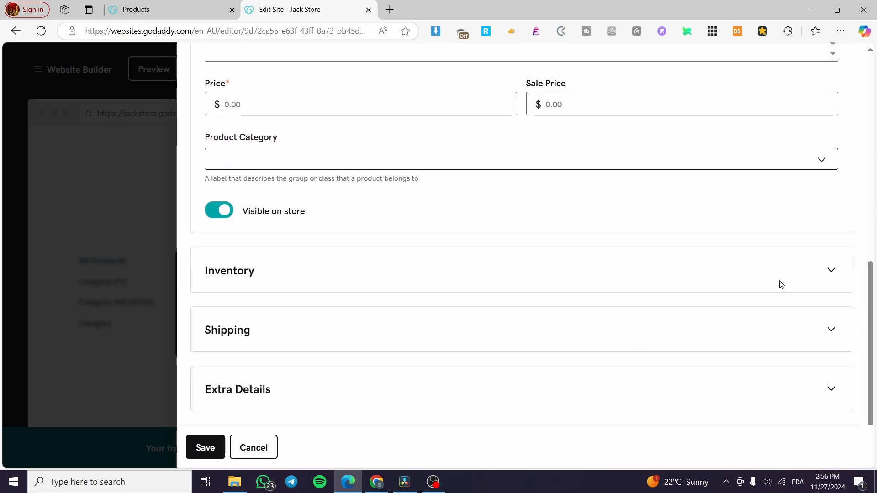
click(832, 390)
scroll(701, 352, down, 5)
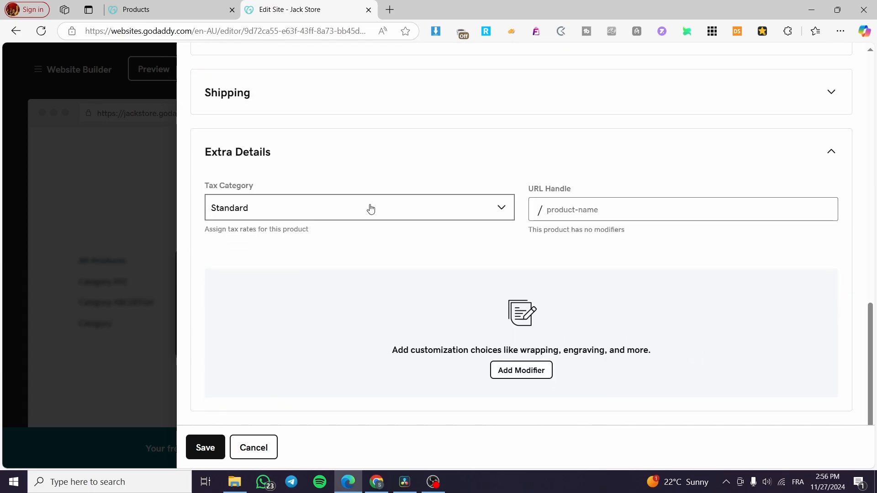
click(254, 452)
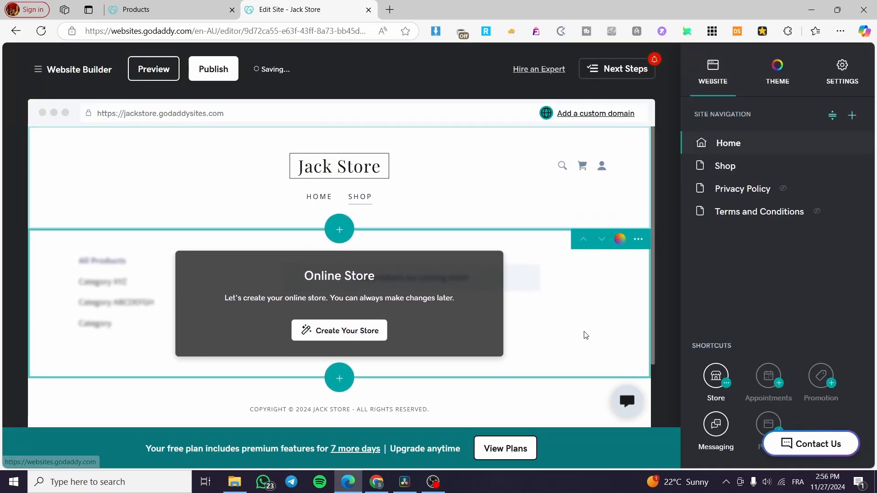
Open the first image of the home page's Eye-Catching Masterpieces Exhibition gallery for editing and look over its options
scroll(440, 268, down, 8)
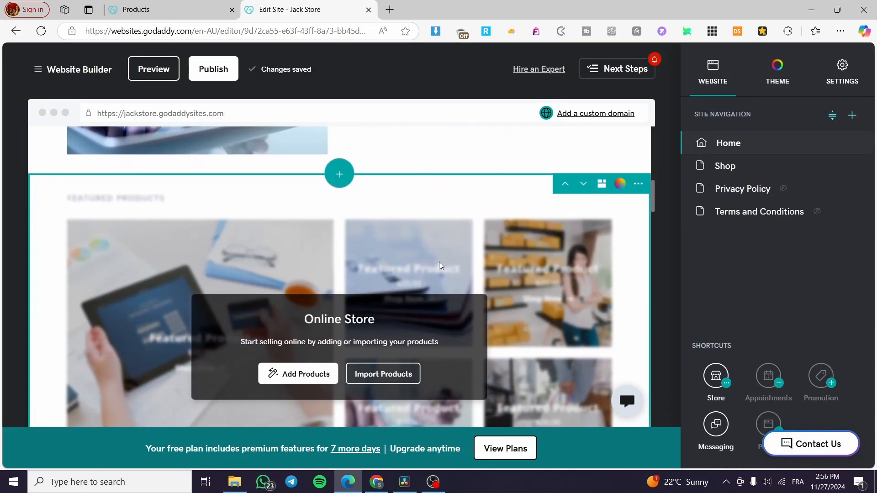
scroll(440, 262, down, 8)
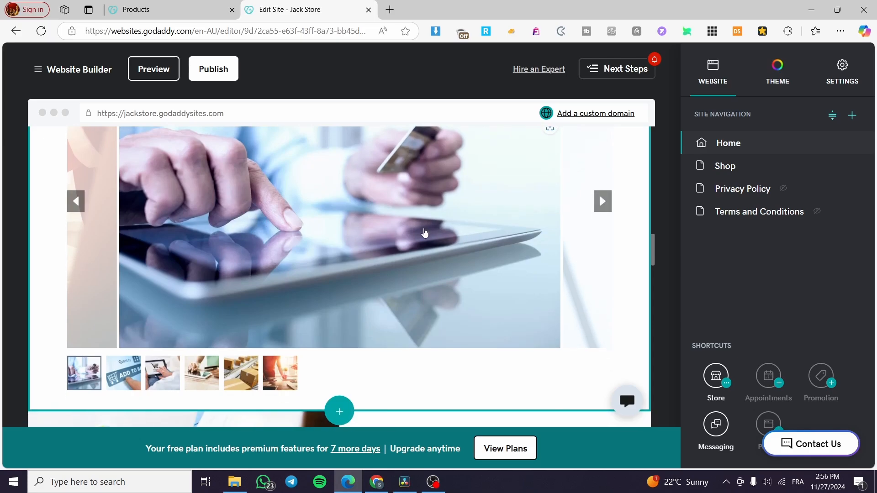
click(377, 358)
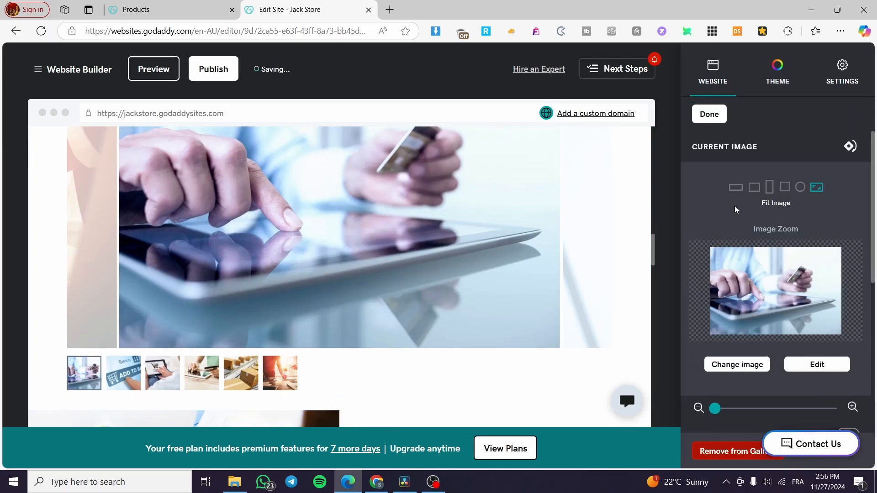
scroll(764, 230, down, 3)
scroll(780, 219, up, 3)
scroll(274, 263, up, 2)
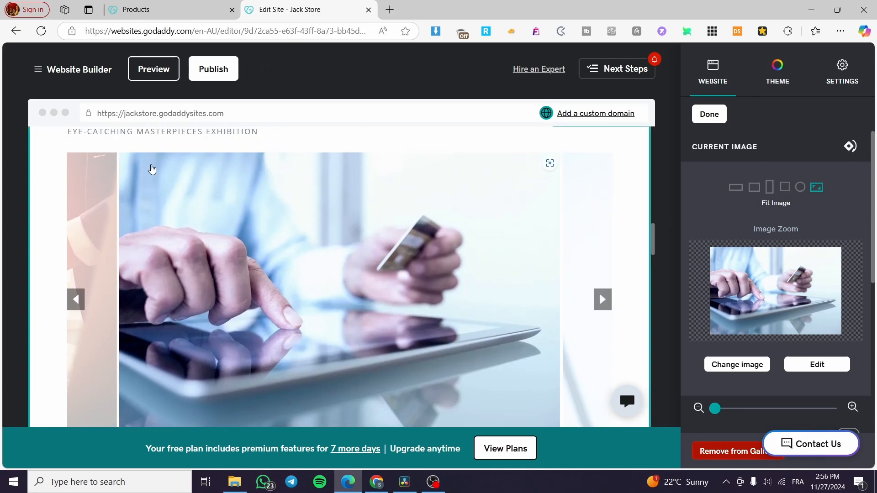
scroll(548, 281, down, 2)
scroll(581, 284, up, 2)
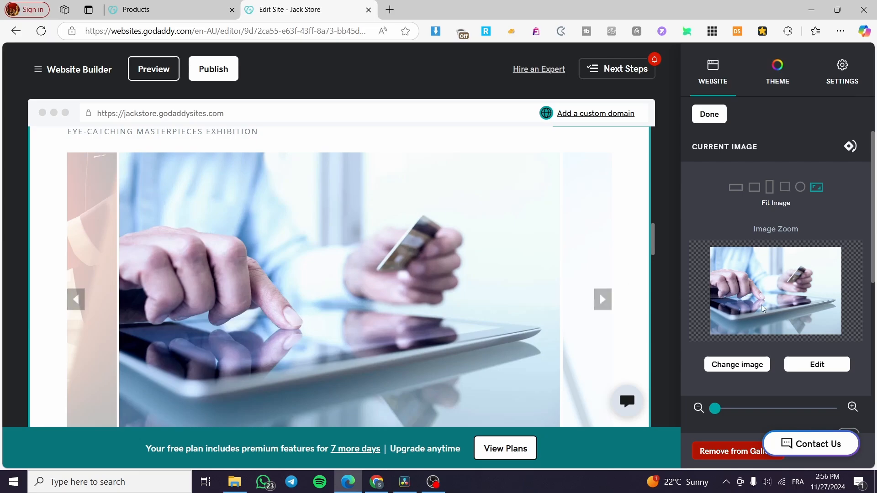
Zoom the first gallery image in very slightly and examine its shape, description and caption options
scroll(776, 315, down, 2)
mouse_move(714, 352)
mouse_down()
mouse_move(751, 352)
mouse_move(716, 351)
mouse_up()
scroll(821, 260, up, 1)
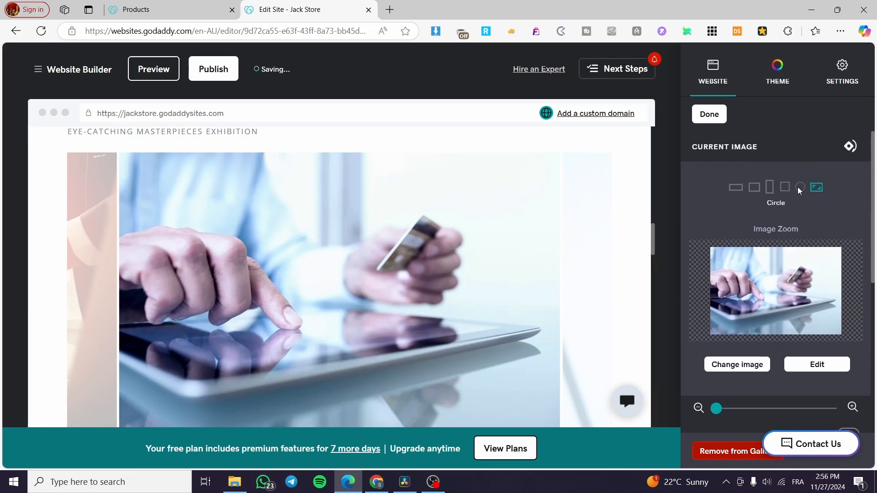
scroll(712, 274, down, 5)
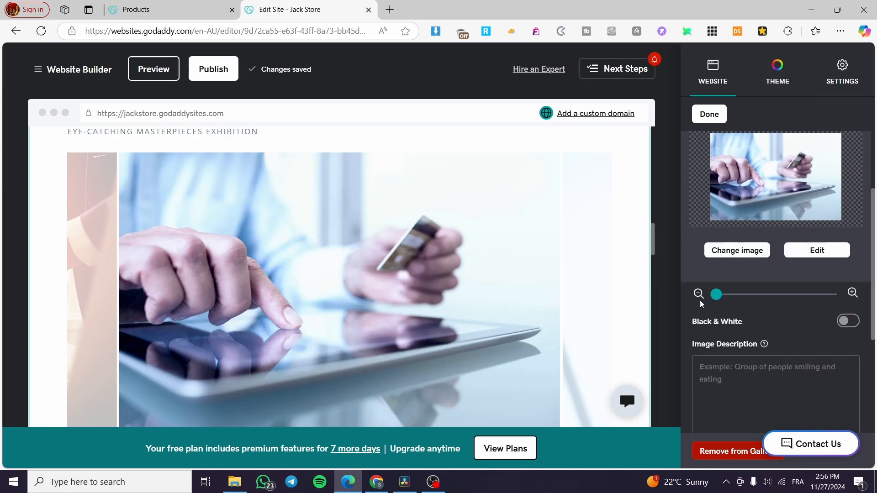
scroll(711, 325, up, 2)
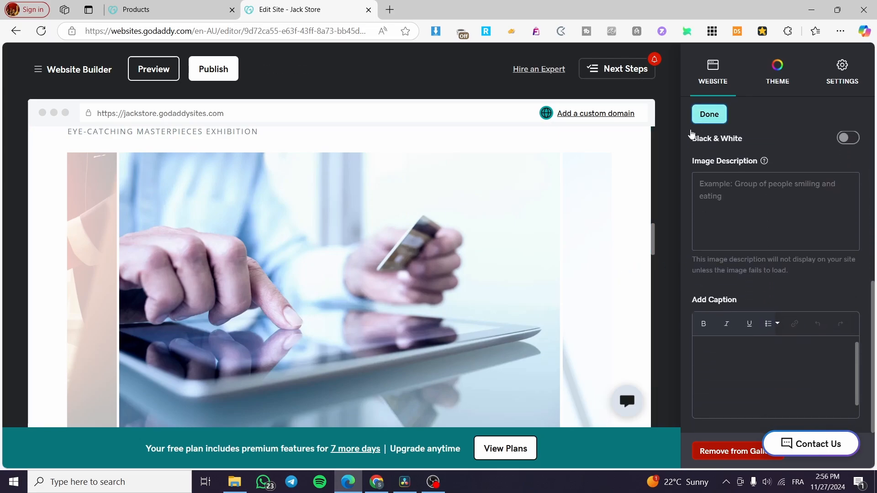
Finish editing the image, turn on Autoplay for the gallery and close the gallery's settings
click(709, 114)
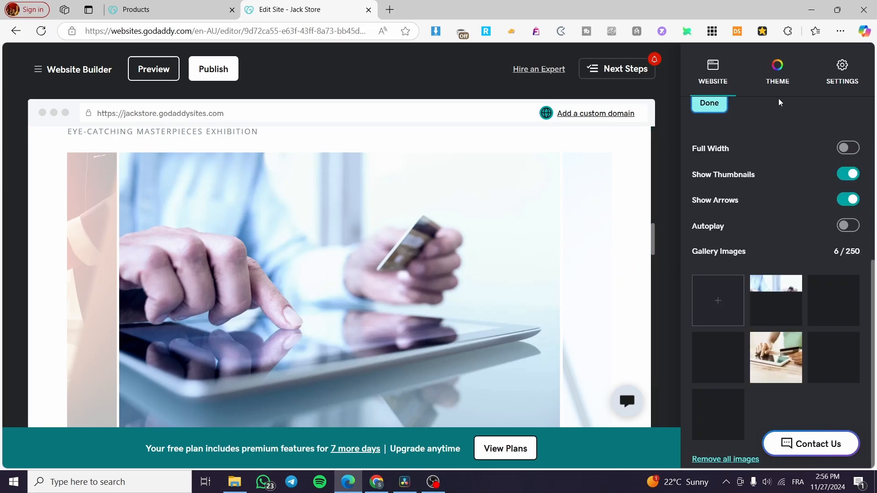
click(848, 226)
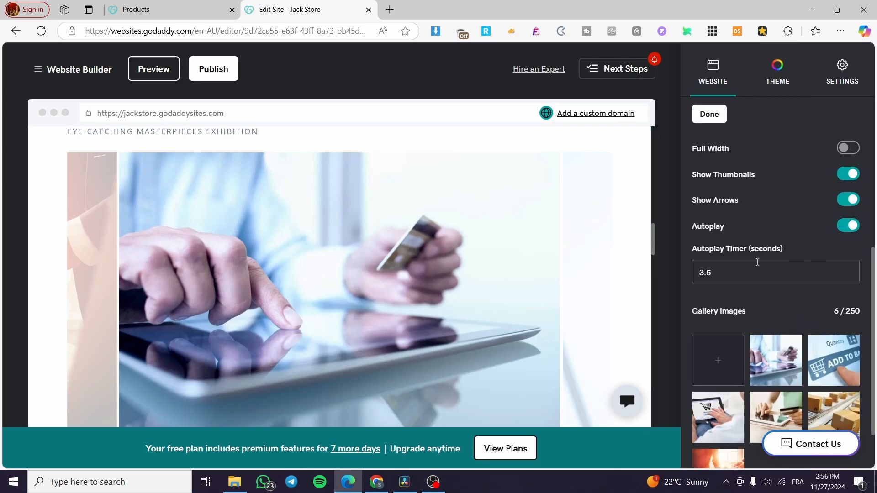
click(713, 119)
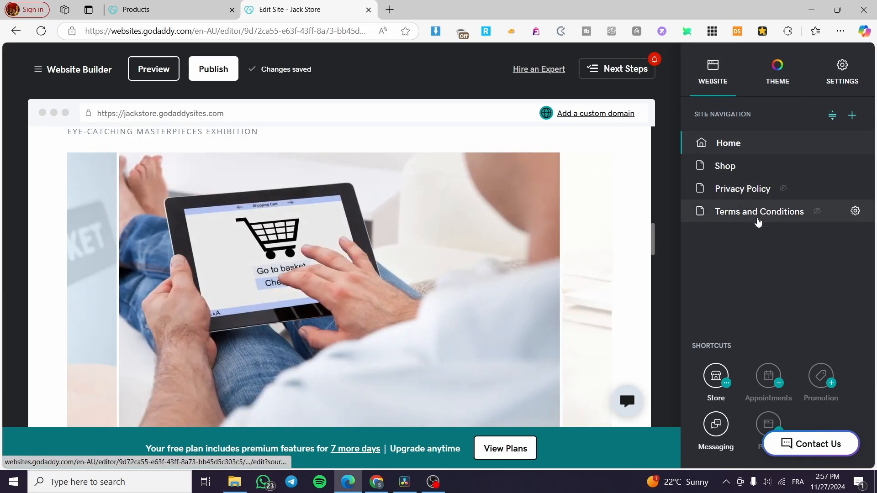
Look over the theme's color, font and button options and the site's general settings
click(783, 81)
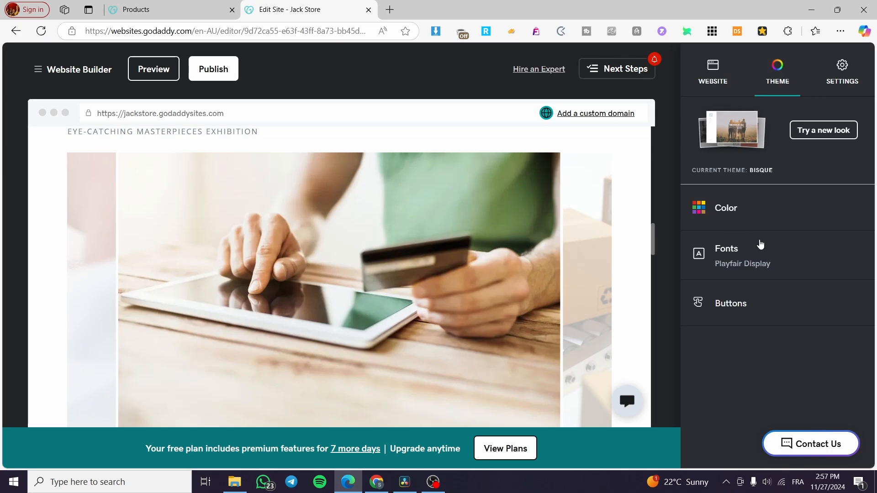
scroll(533, 260, up, 5)
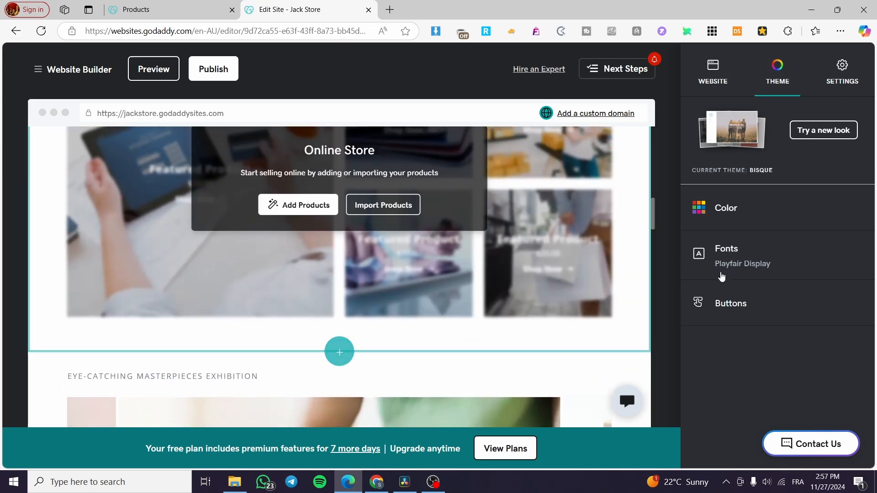
click(842, 77)
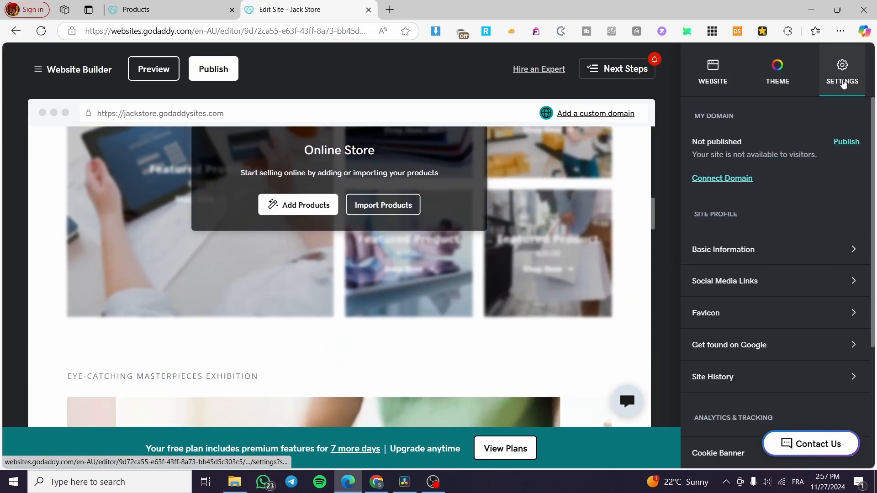
Publish the Jack Store site and open the live version in the browser
click(846, 142)
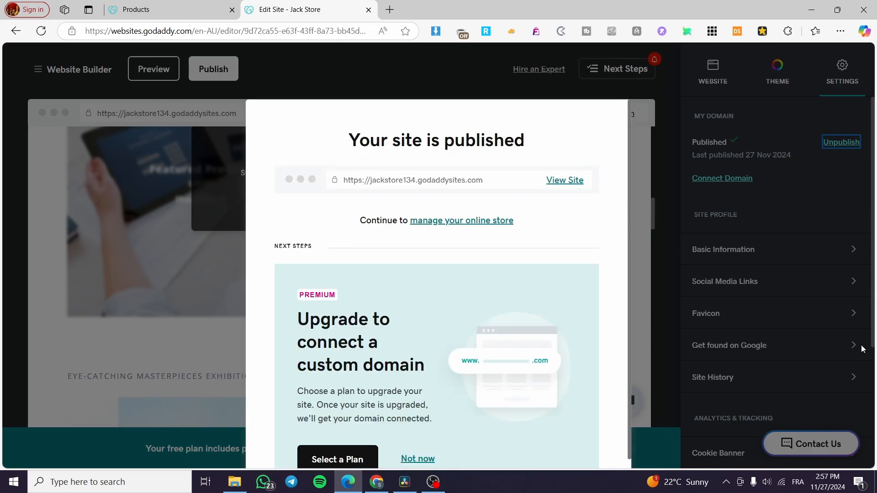
scroll(531, 412, down, 1)
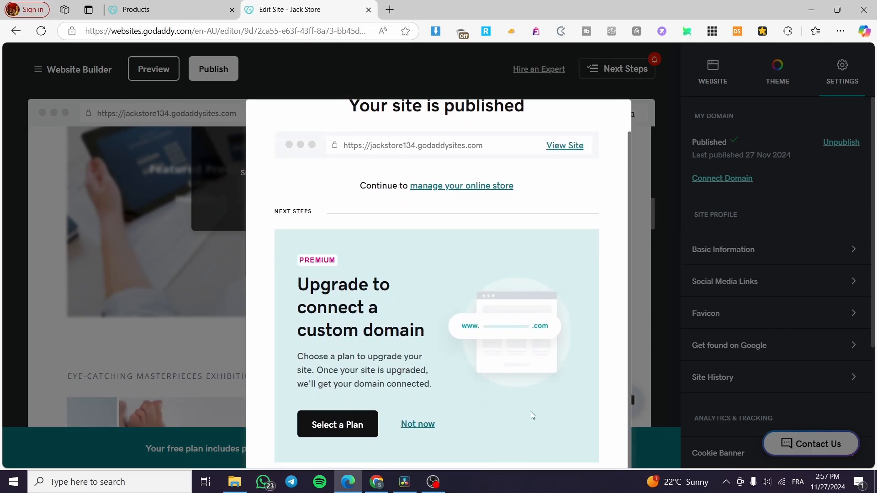
click(565, 146)
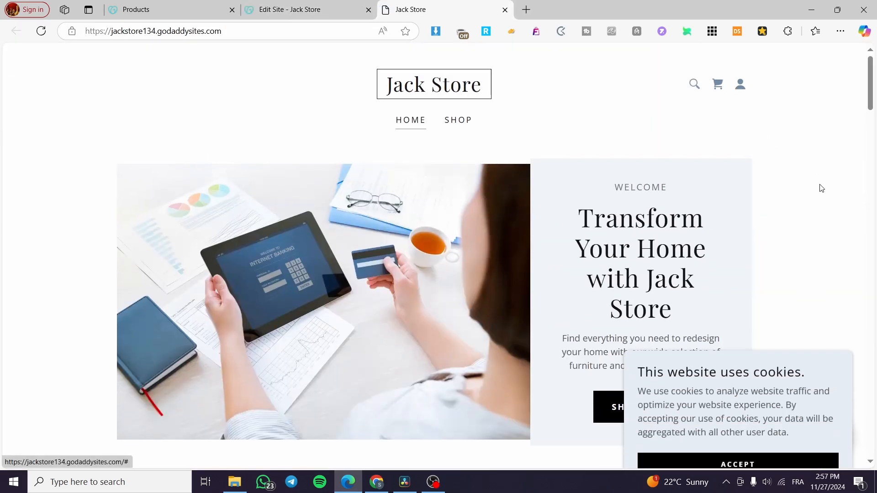
Dismiss the cookie notice, examine the live home page down to the newsletter sign-up, and close the live site
scroll(820, 188, down, 6)
click(727, 429)
scroll(341, 337, down, 15)
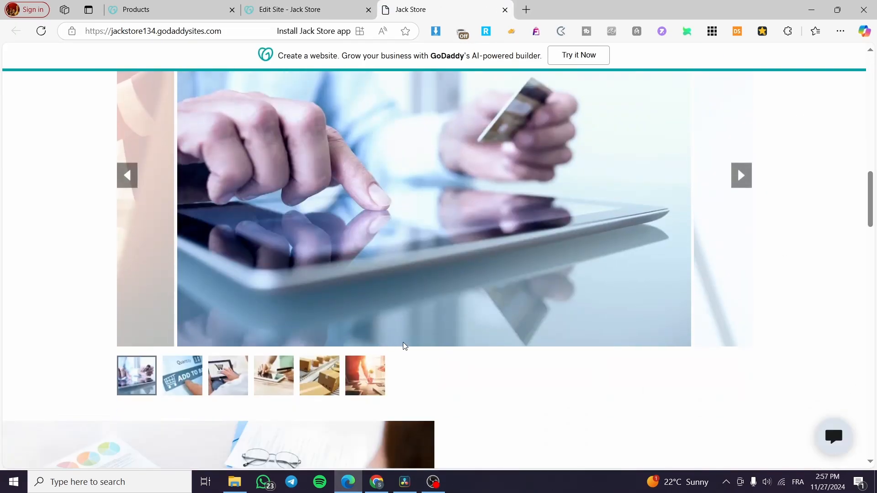
scroll(393, 372, down, 7)
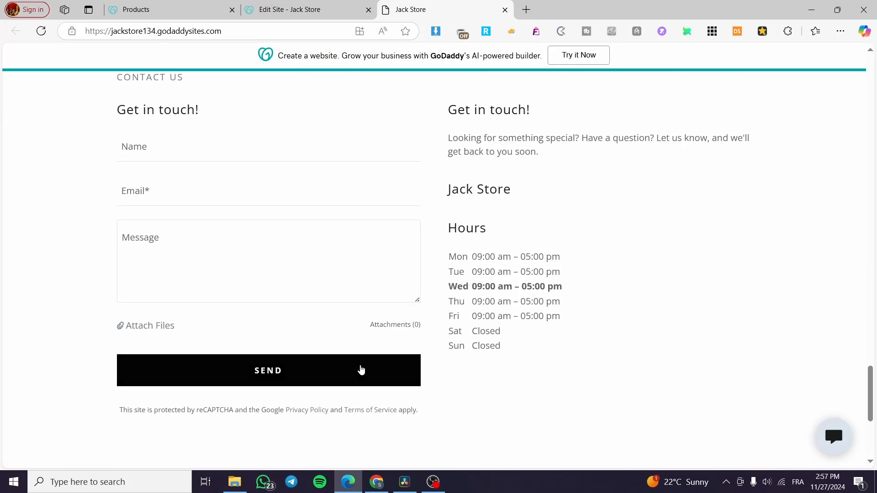
scroll(283, 322, up, 5)
scroll(187, 332, down, 10)
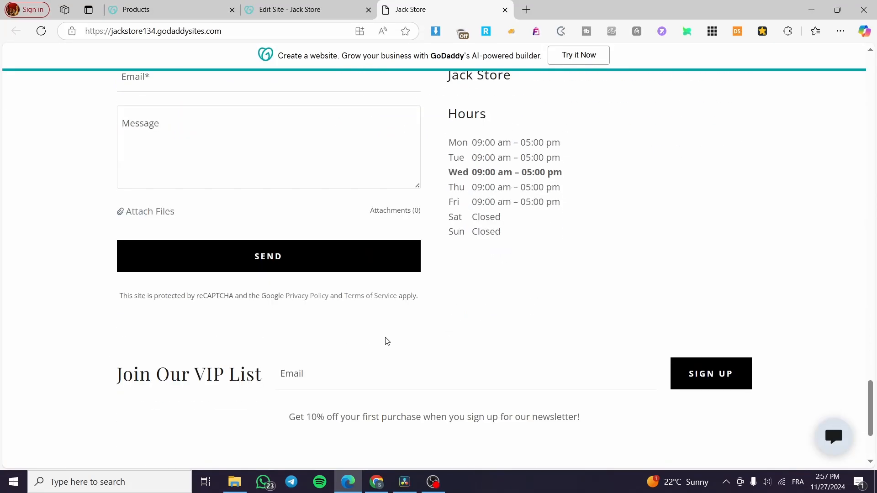
click(504, 10)
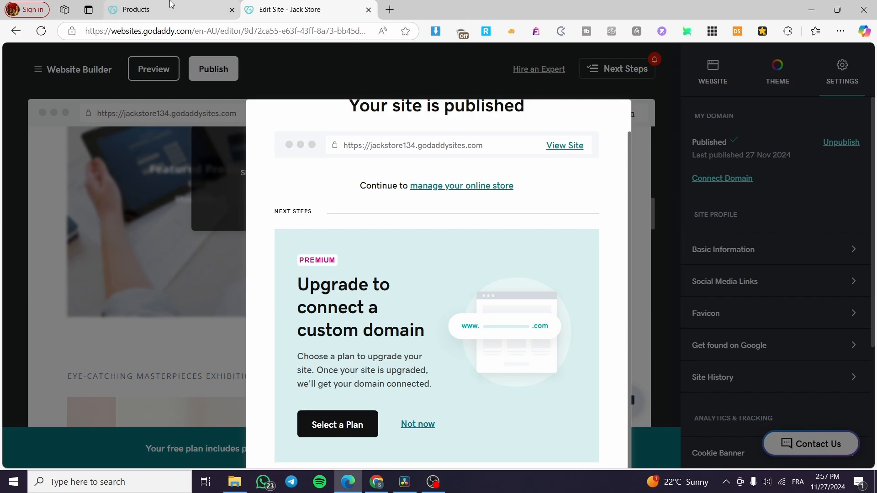
Decline the custom domain upgrade for now and return to the home page in the site editor
click(137, 9)
click(292, 4)
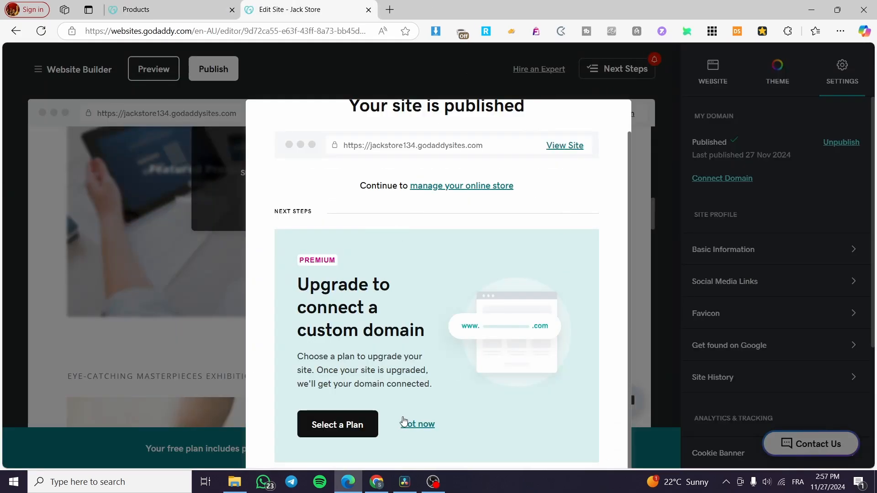
click(427, 424)
scroll(585, 319, up, 10)
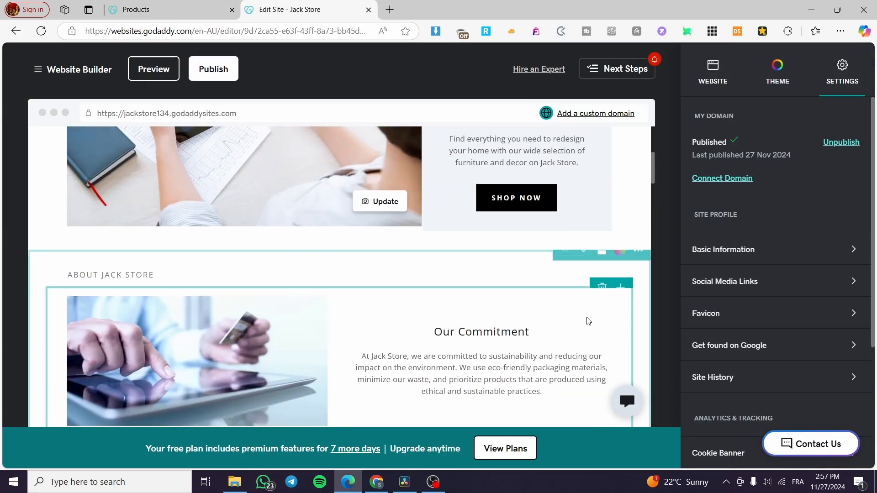